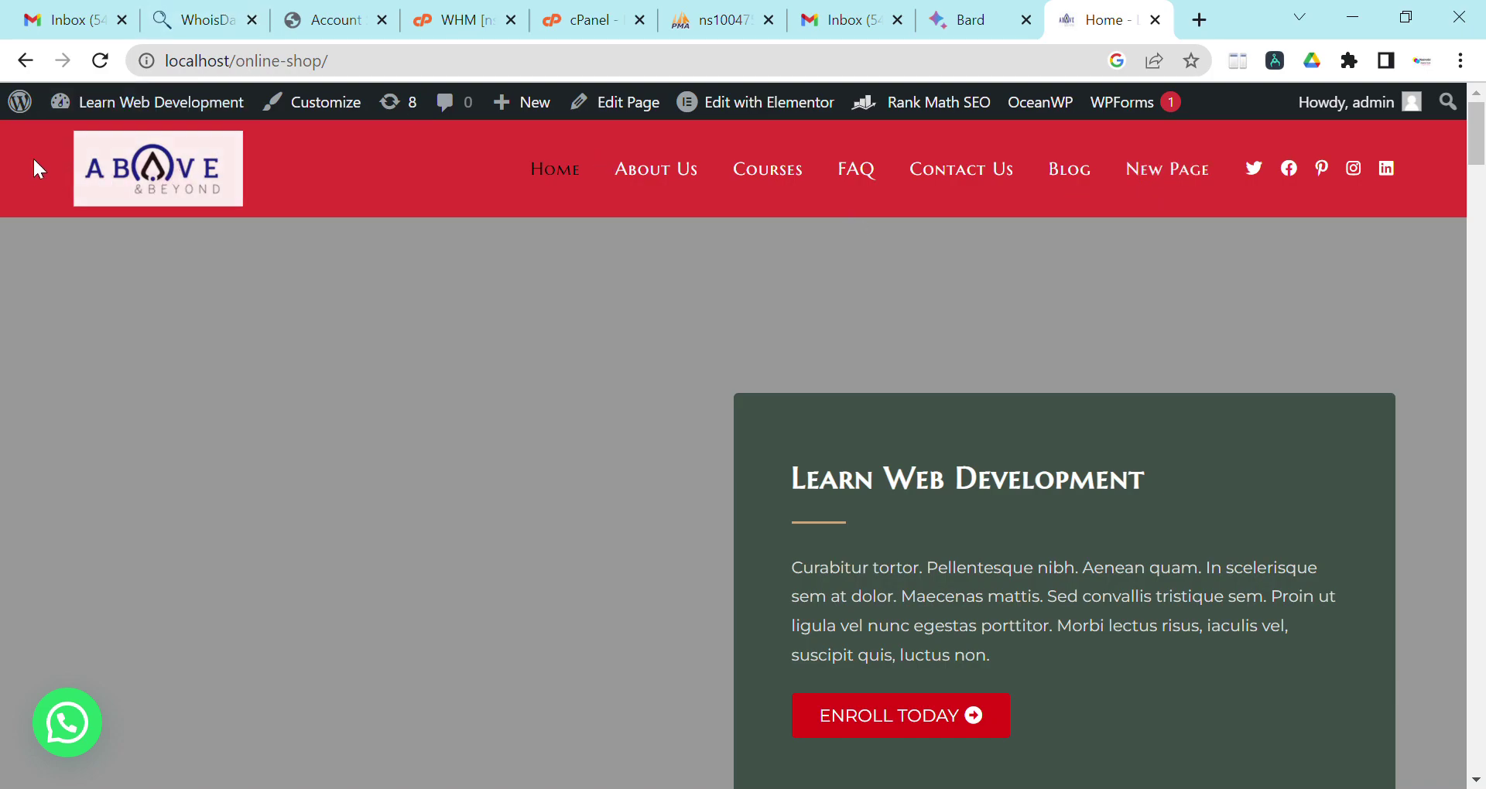
Step: Open the Menus admin page from the site-name dropdown in the admin toolbar
mouse_move(117, 120)
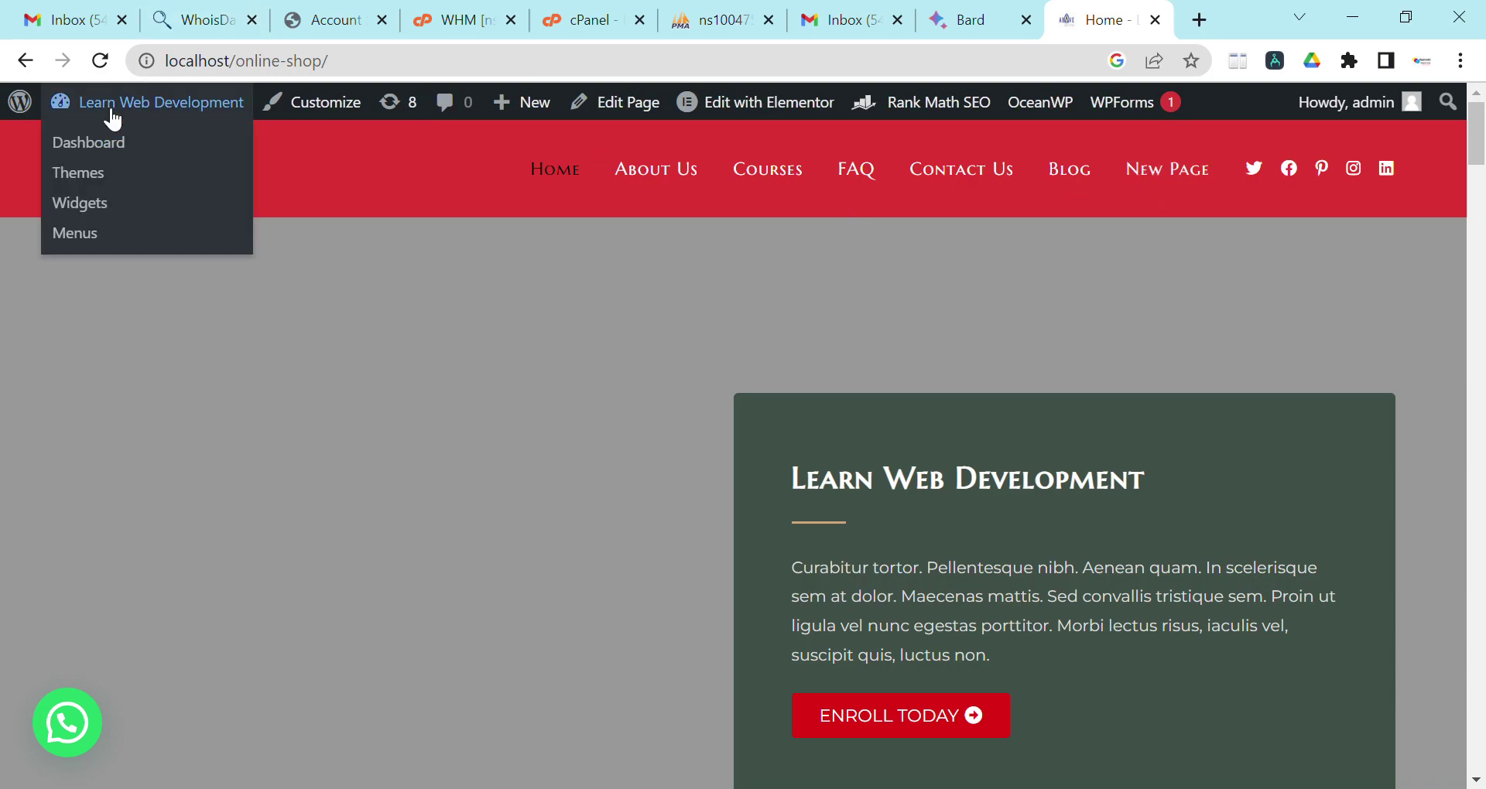
click(89, 232)
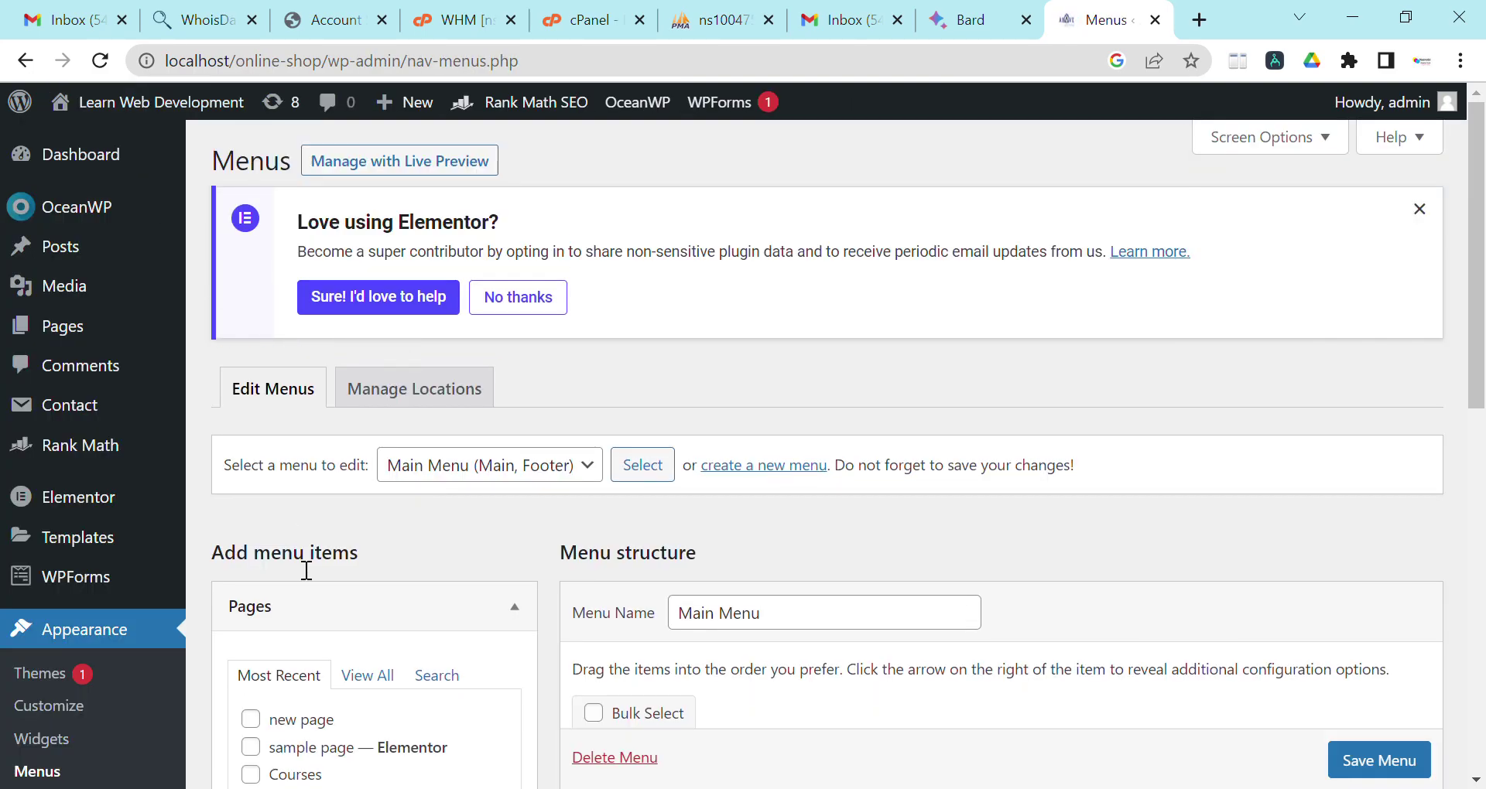
Step: Add a custom link labelled 'ReQuest a Quote' with URL '#' to the end of Main Menu
scroll(305, 570, down, 3)
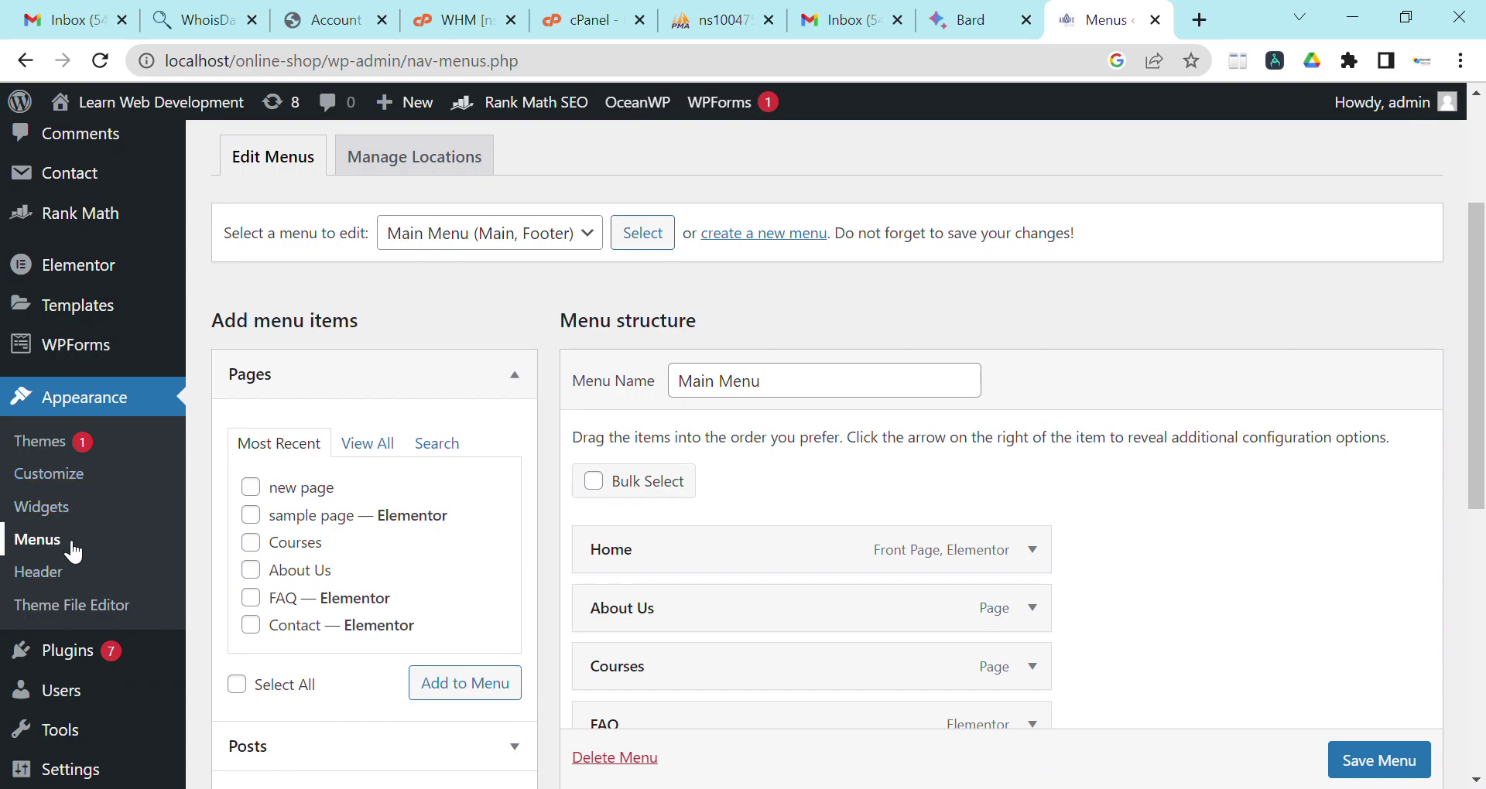
scroll(815, 510, down, 3)
scroll(820, 503, down, 1)
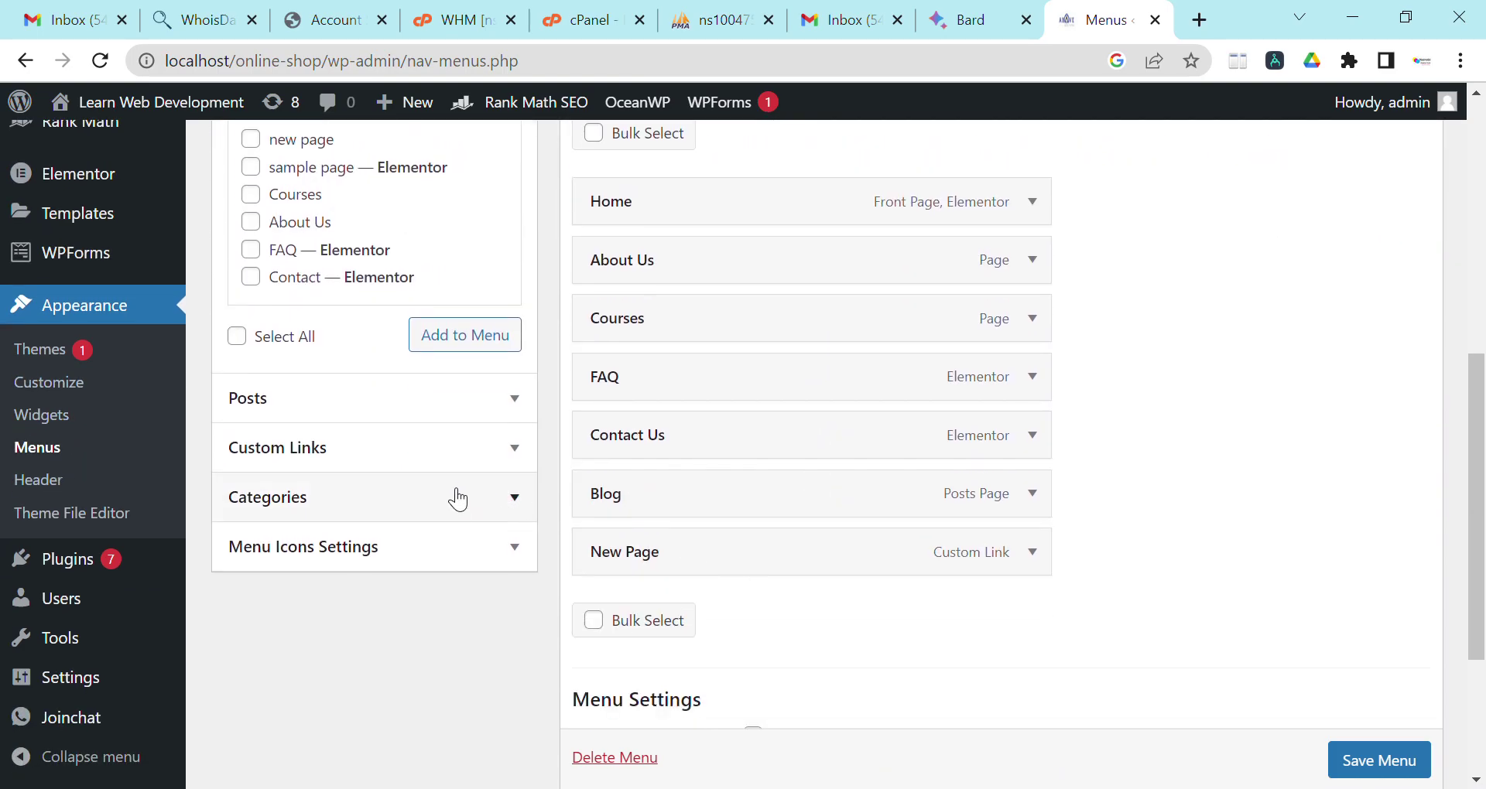
click(447, 458)
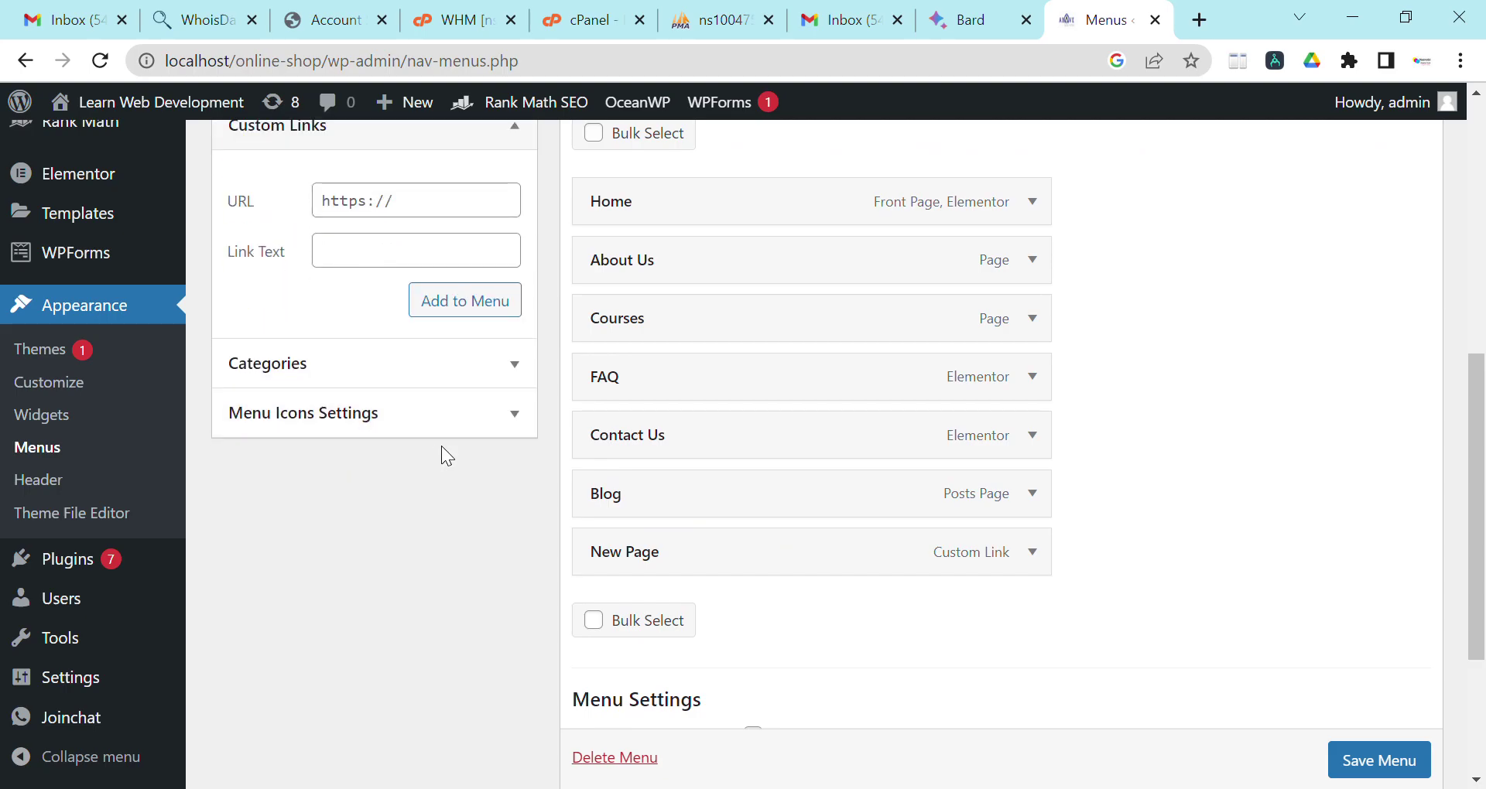
scroll(441, 402, up, 1)
click(418, 373)
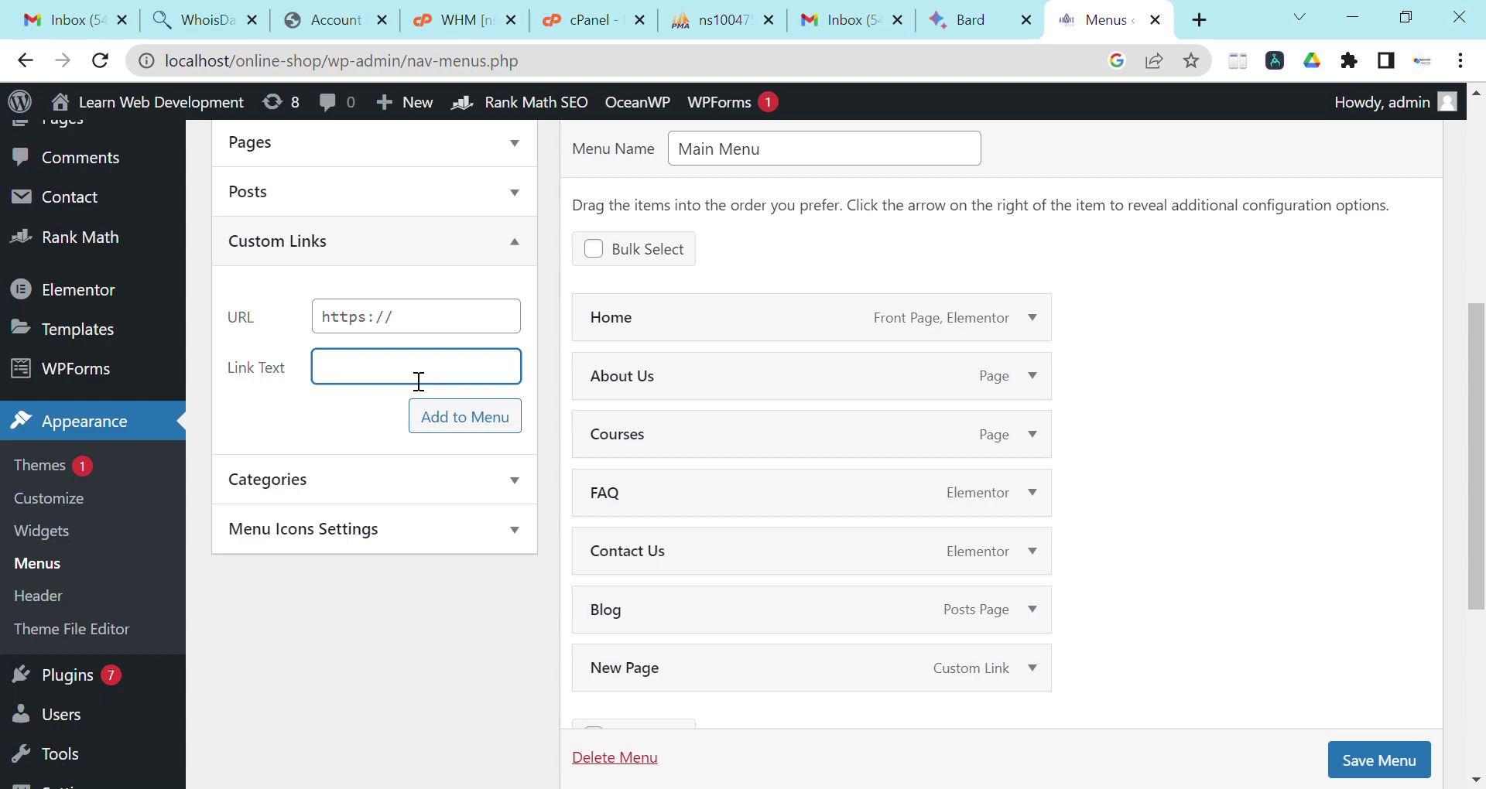
text(ReQuest a Quote)
click(434, 324)
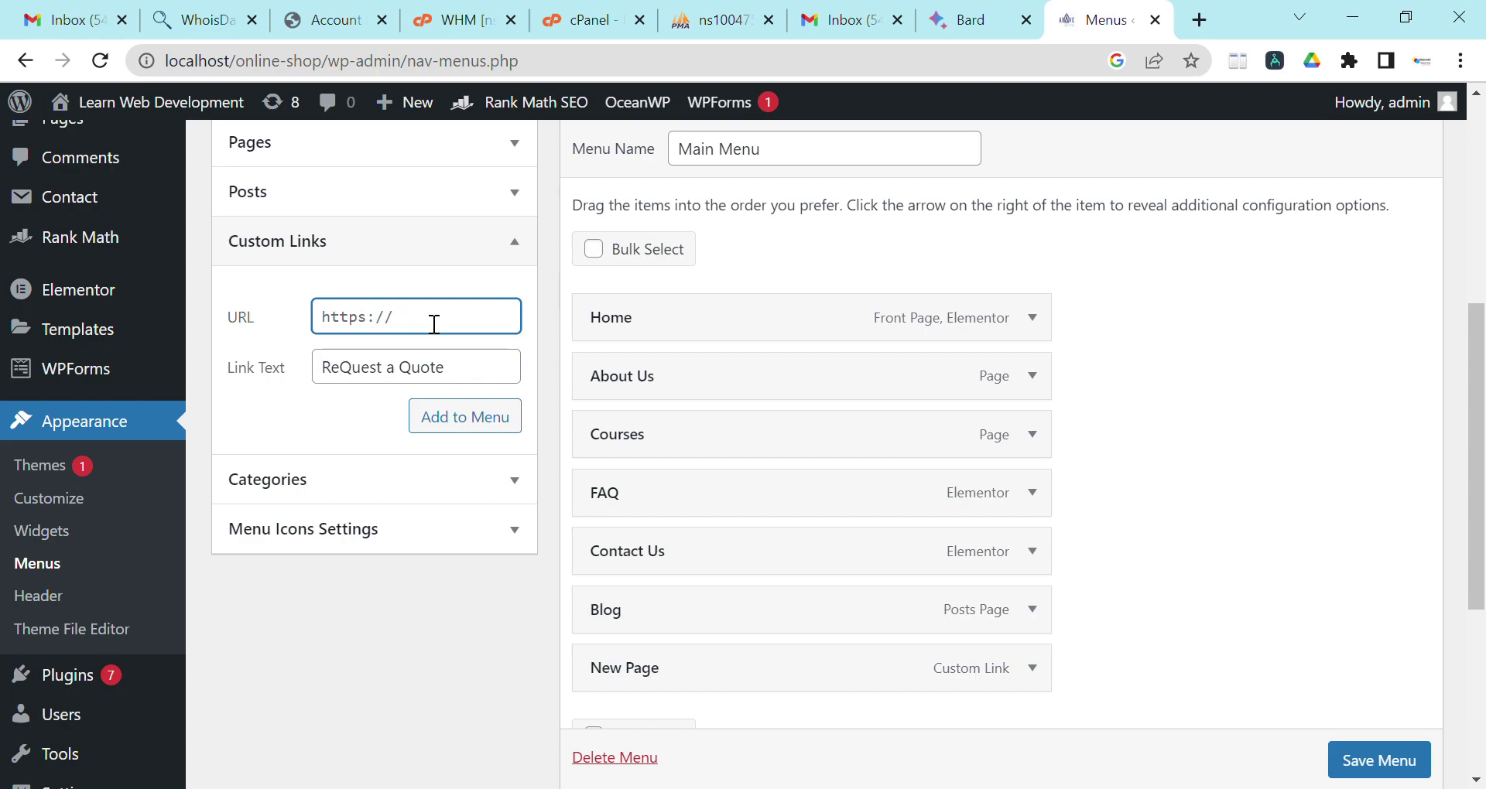
text(#)
click(443, 425)
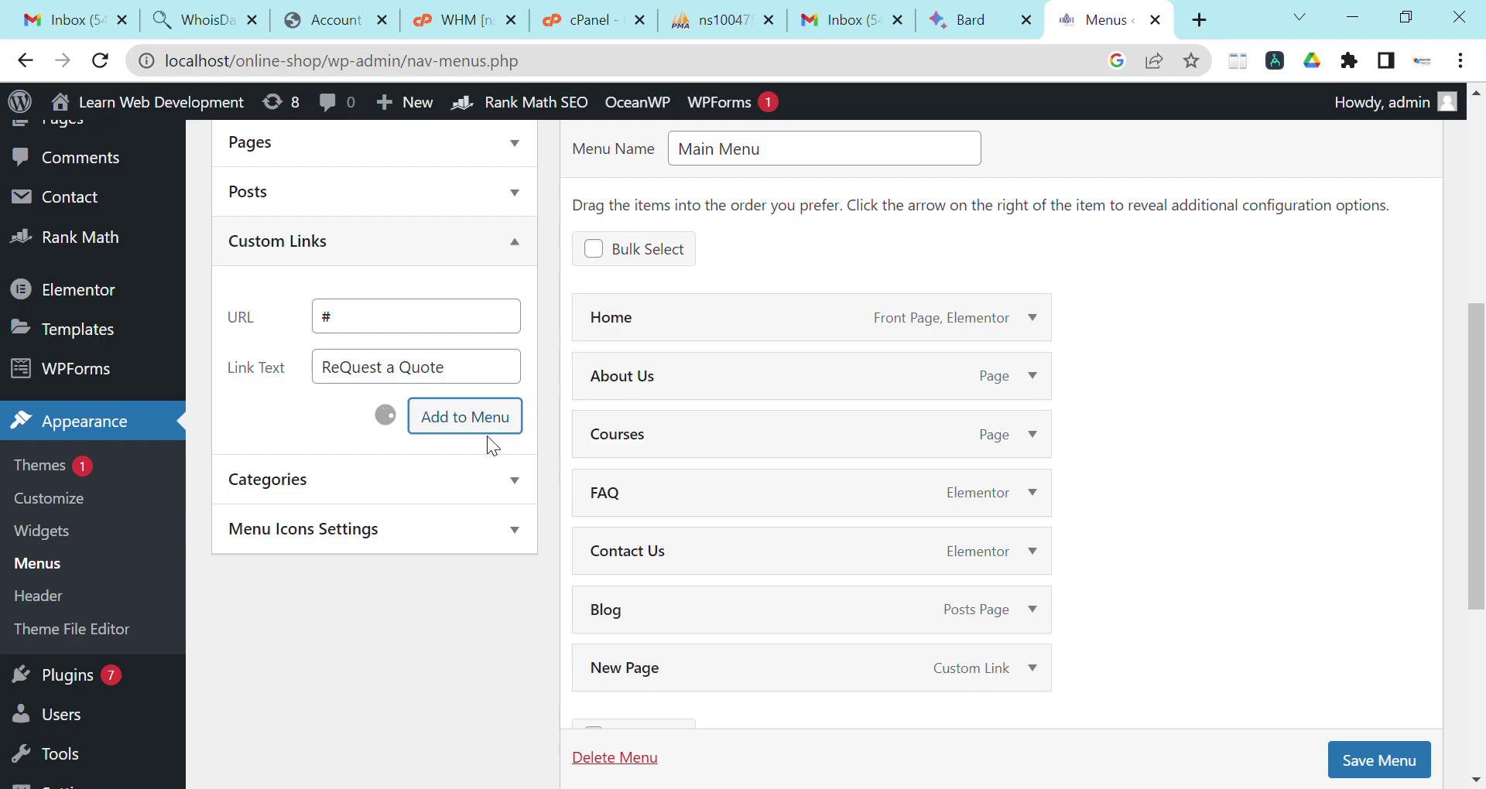
scroll(721, 462, down, 3)
scroll(374, 318, up, 2)
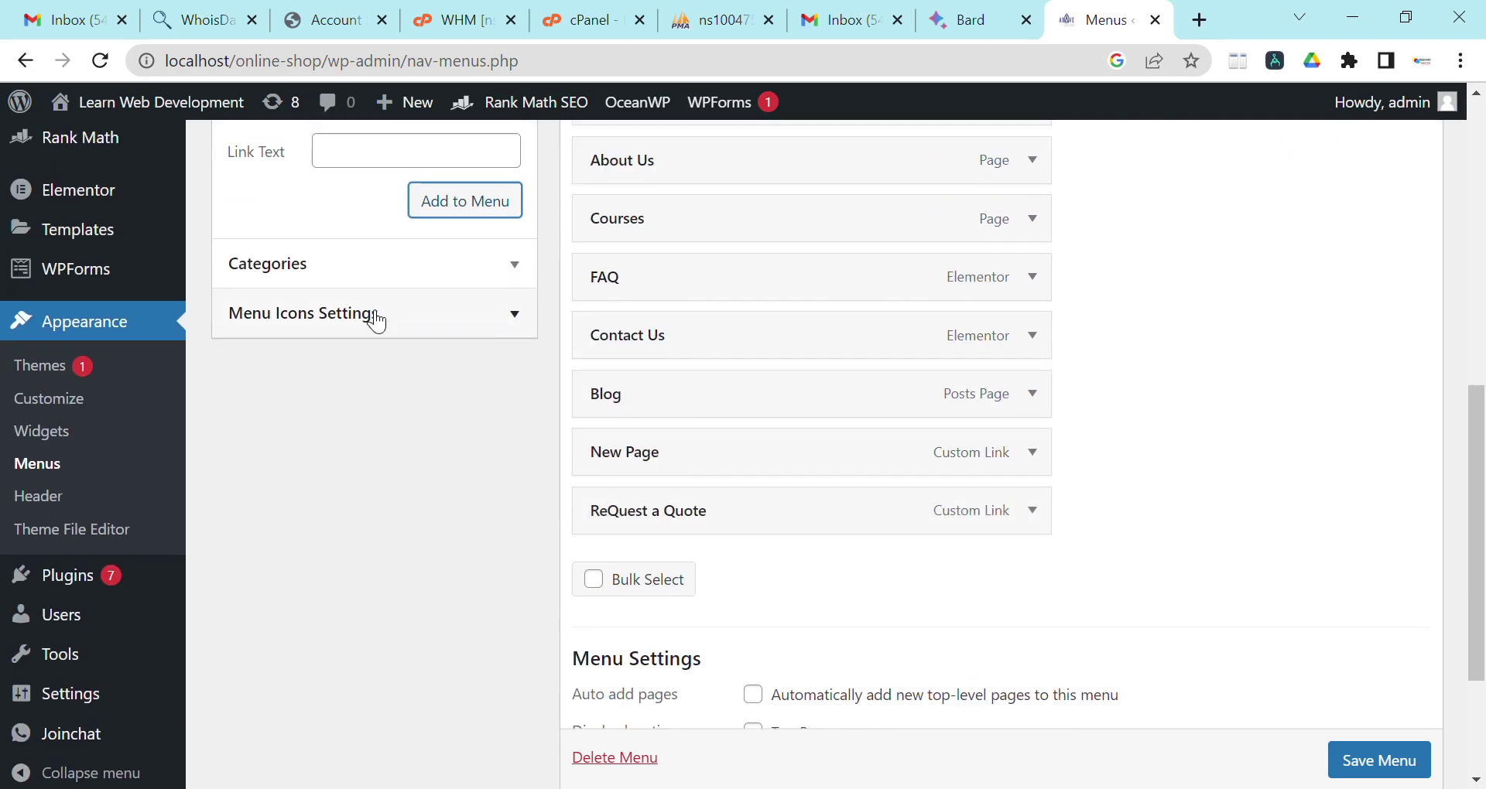
Step: Add a 'Call Us' custom link with URL '#' after ReQuest a Quote
click(415, 270)
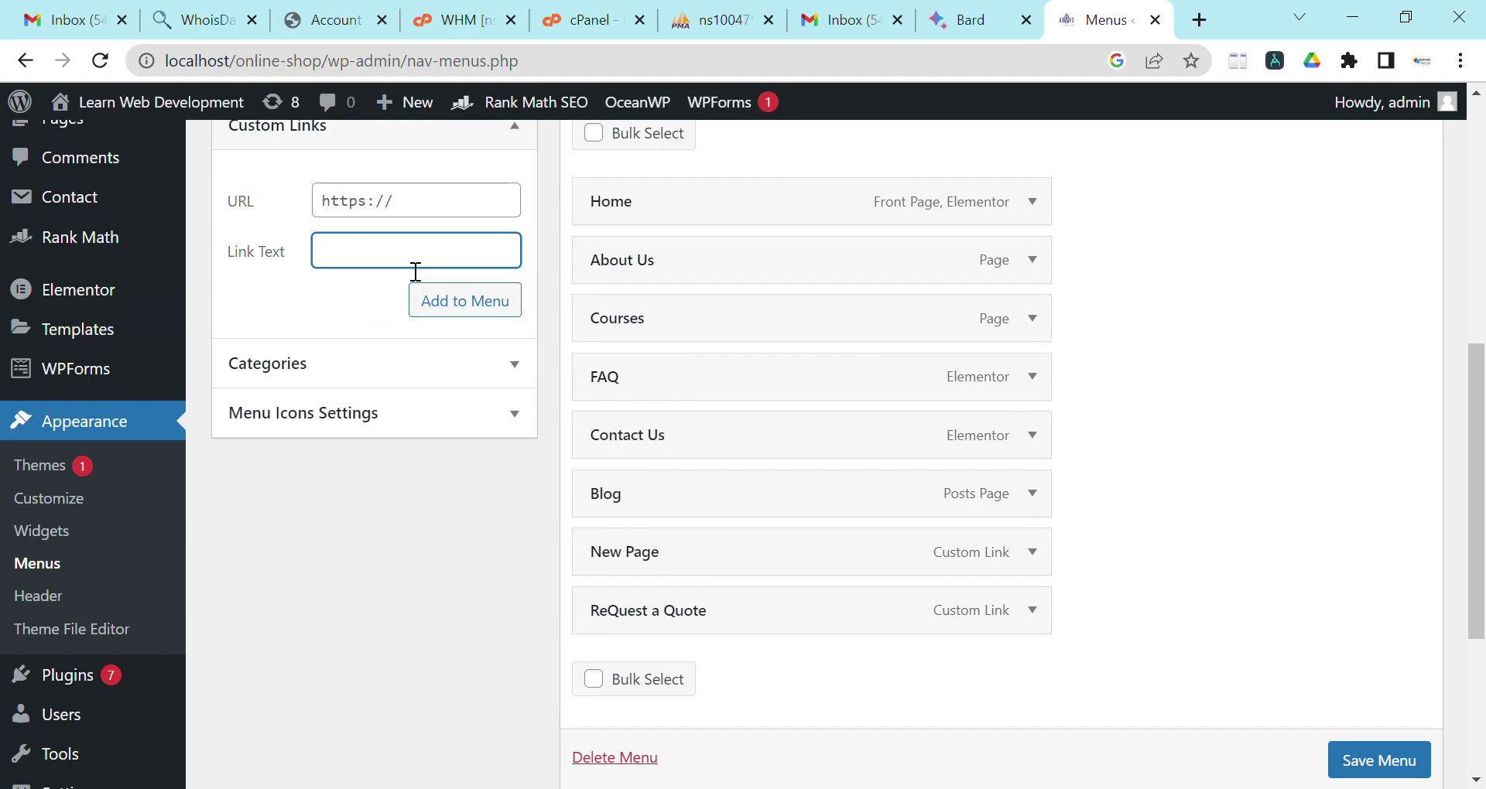
text(Call Us)
click(437, 217)
key(ctrl+a)
text(#)
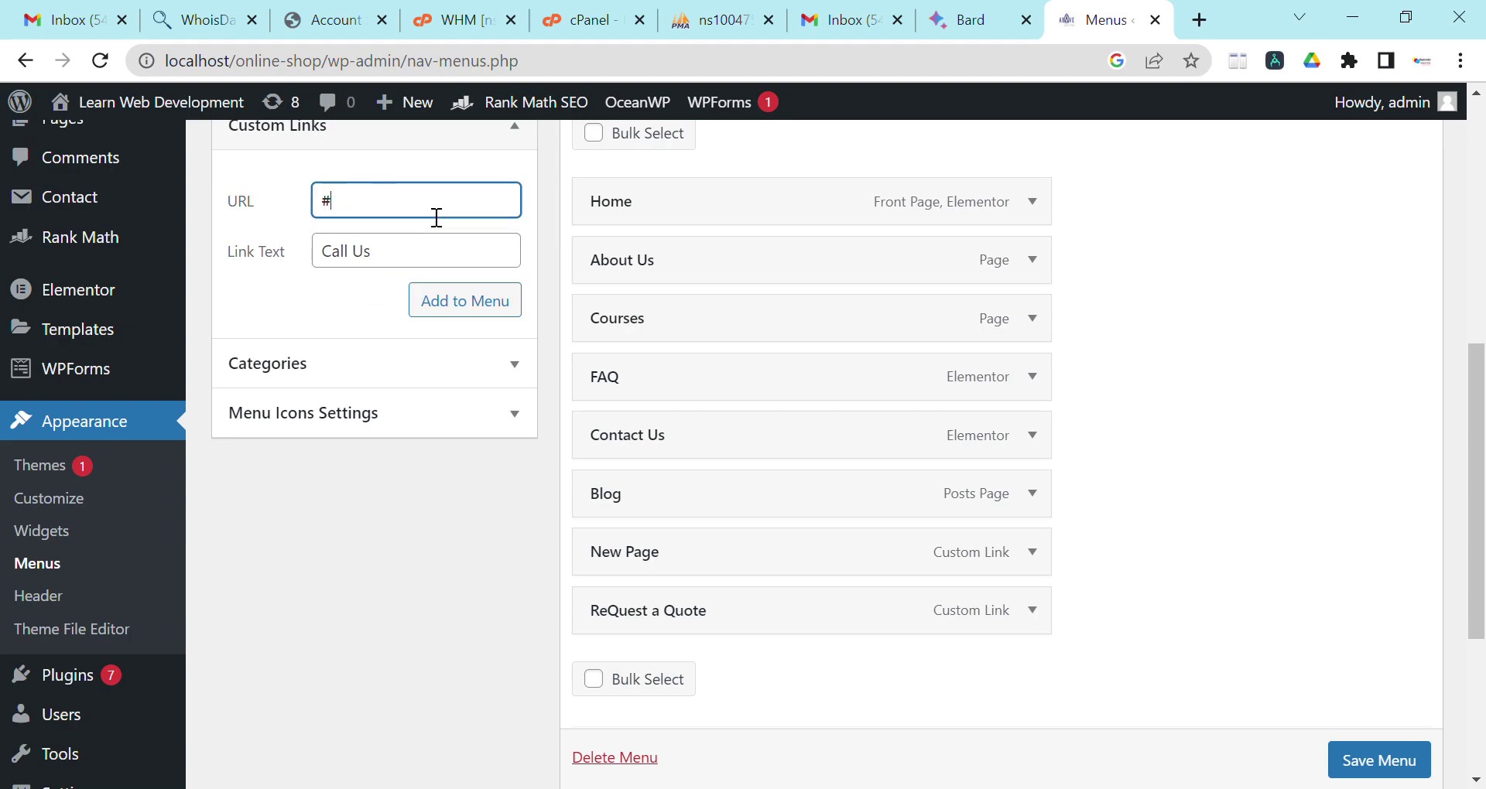
click(495, 306)
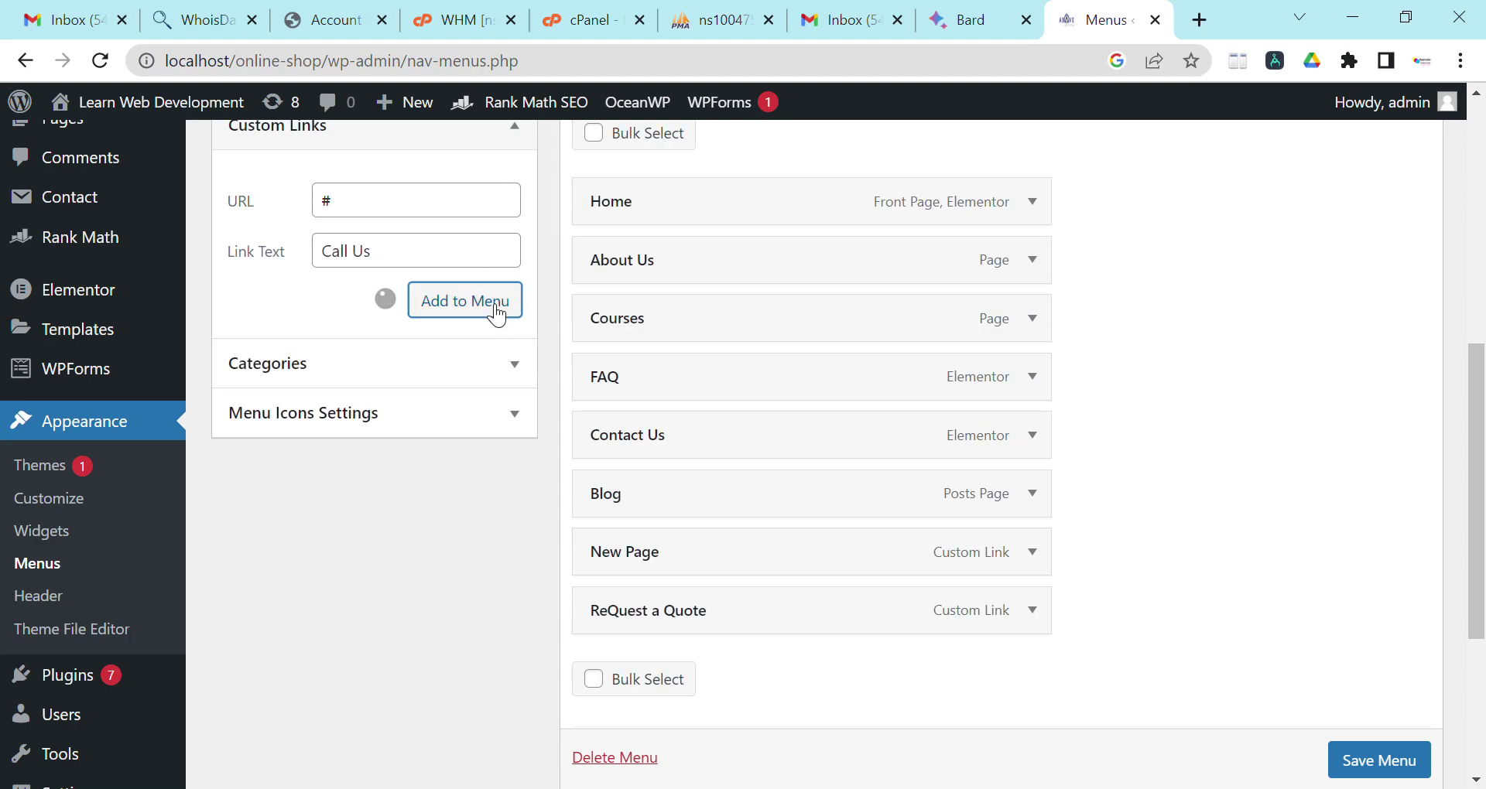
Step: Save the Main Menu
scroll(1213, 596, down, 3)
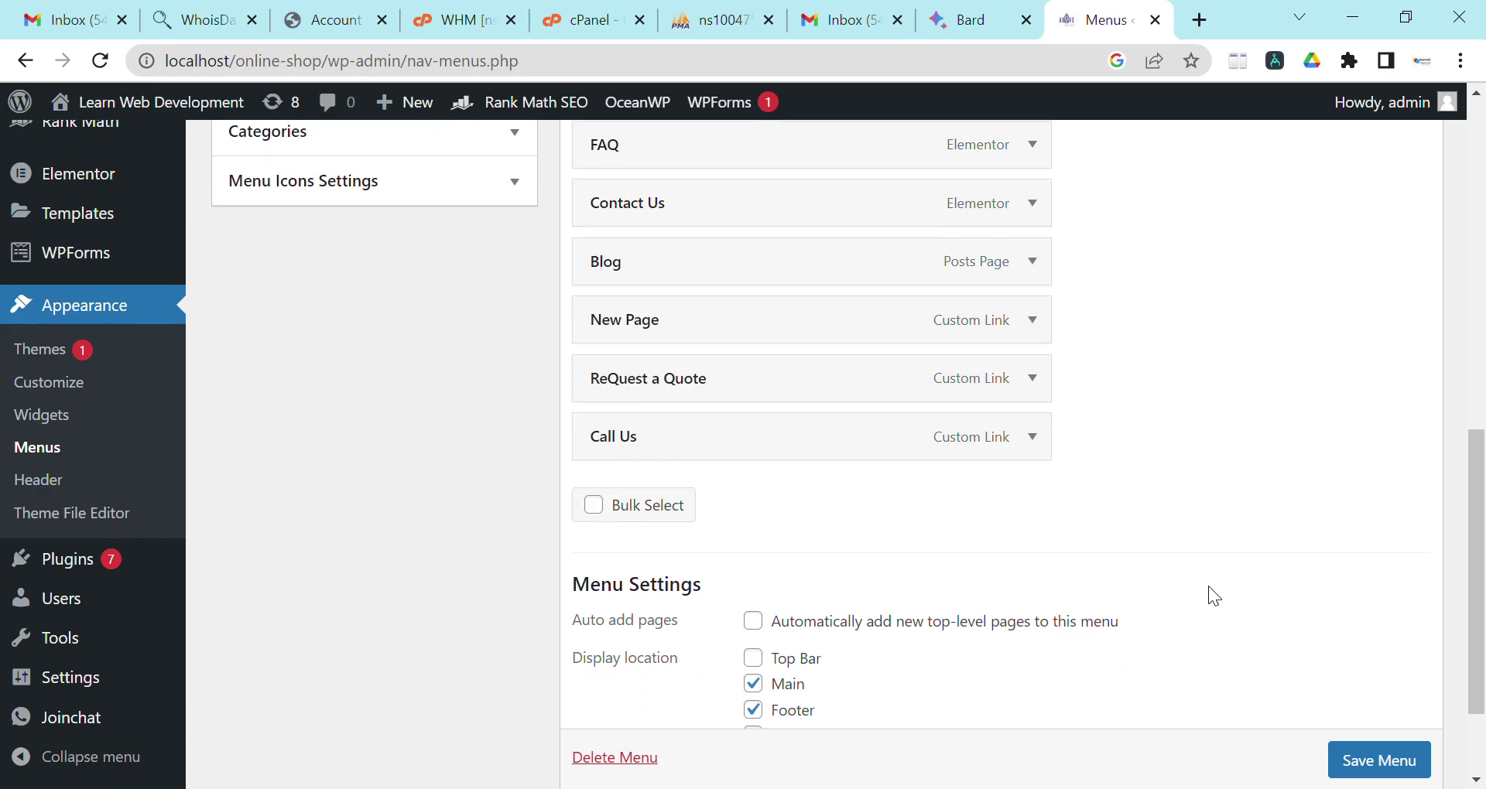
scroll(1361, 765, down, 1)
click(1376, 735)
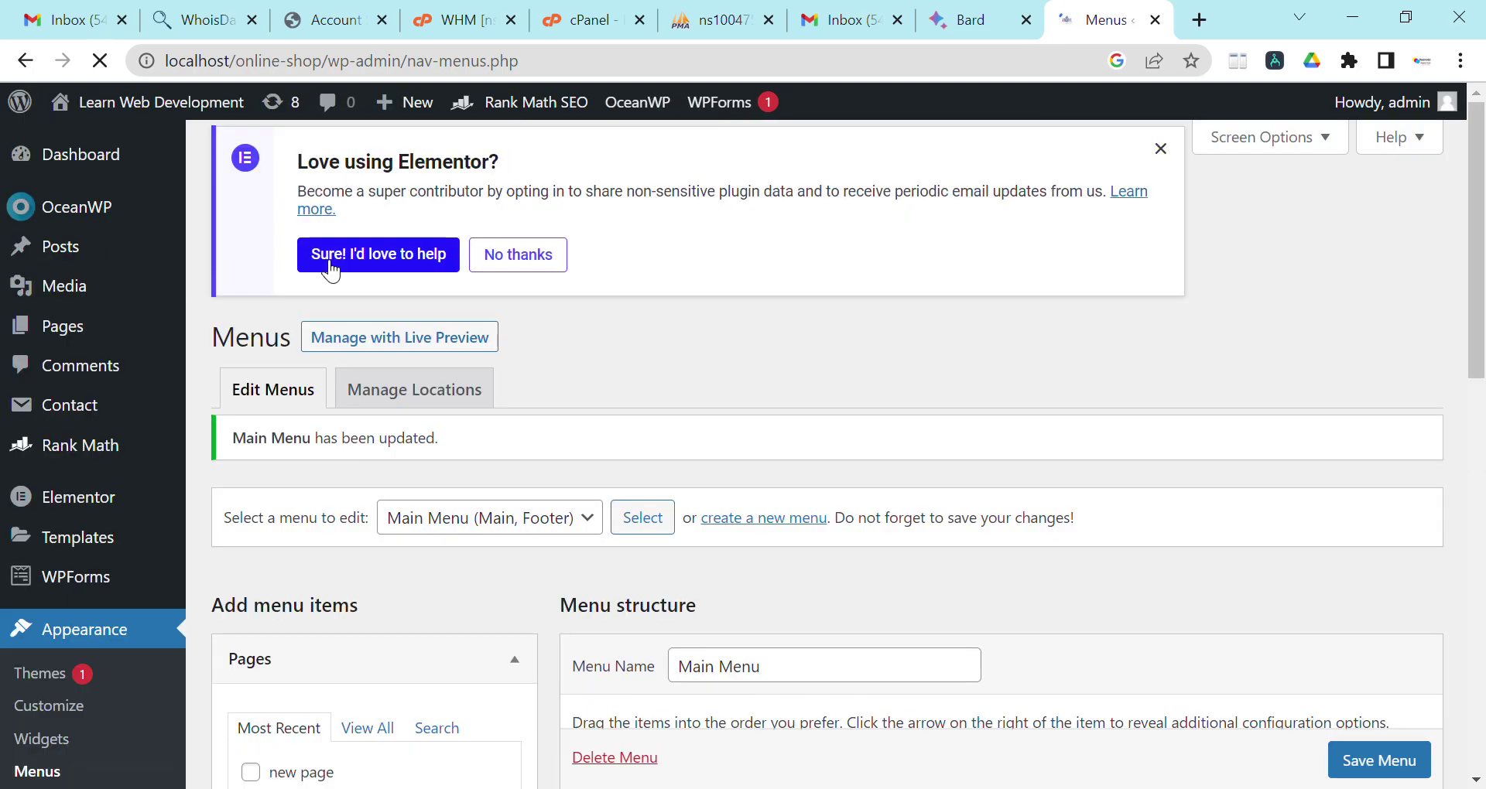
Step: Check the live header for ReQuest a Quote and Call Us, then return to the menu editor
mouse_move(165, 112)
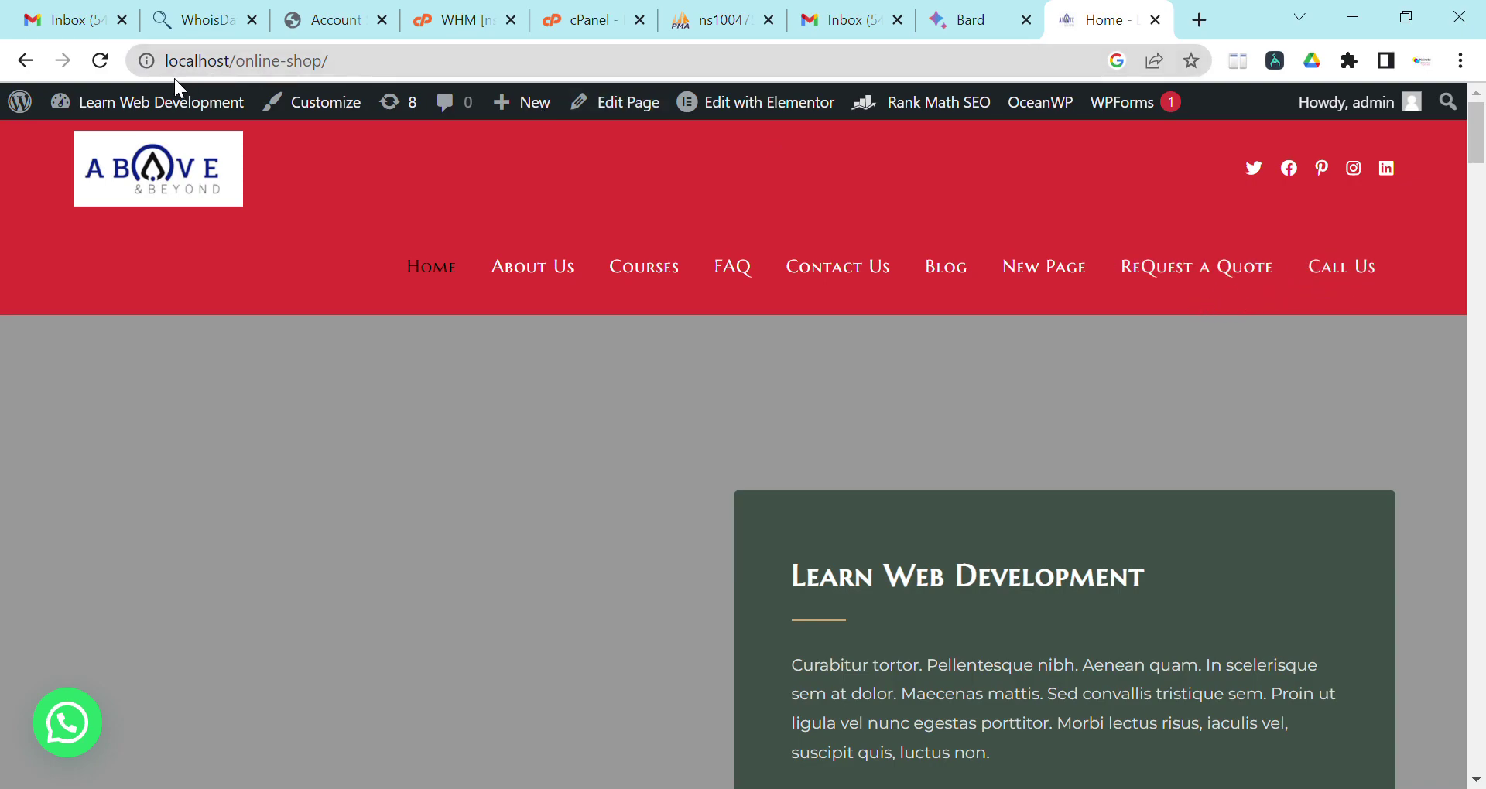
click(26, 61)
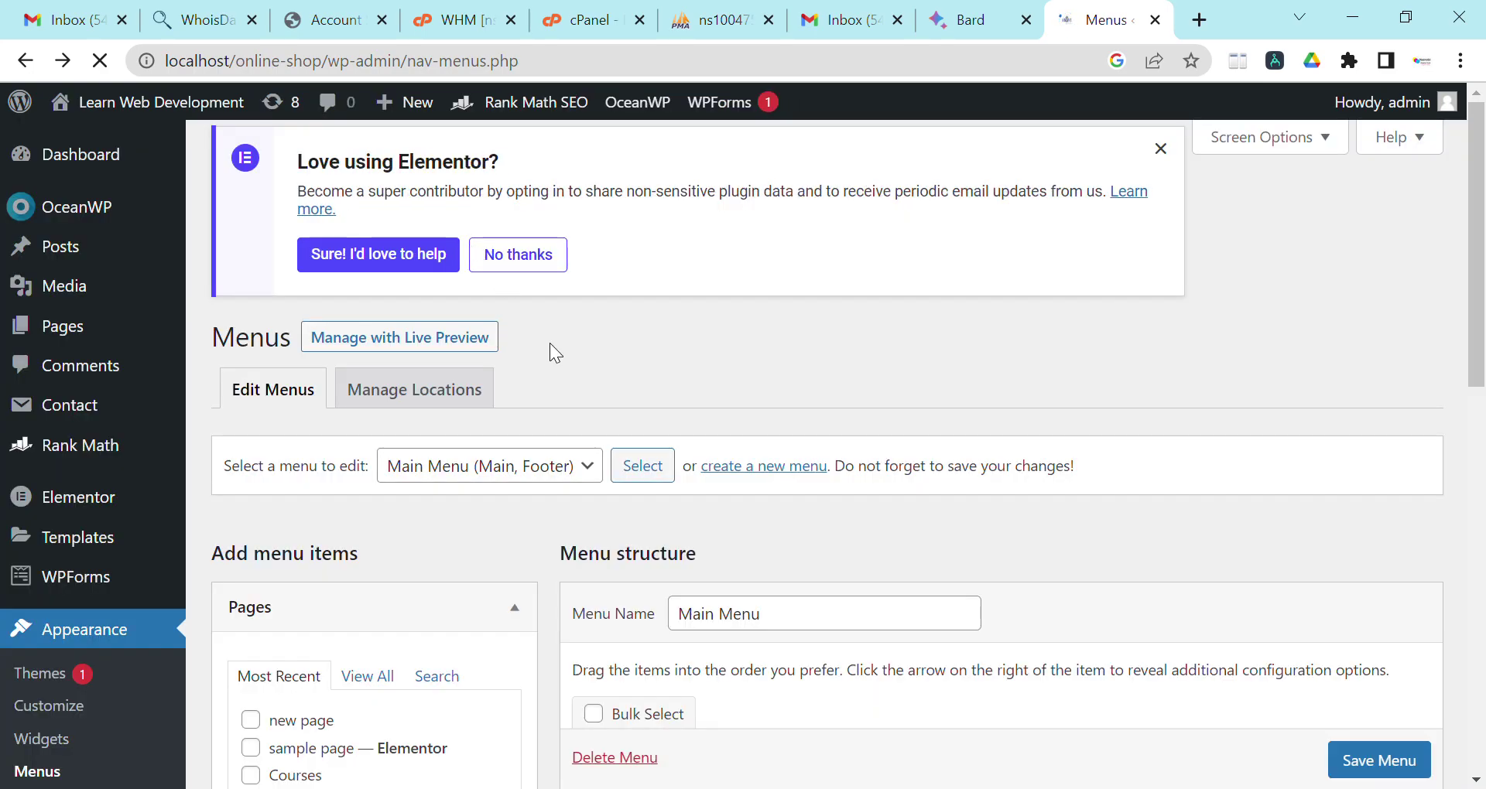
scroll(616, 412, down, 9)
scroll(739, 419, down, 2)
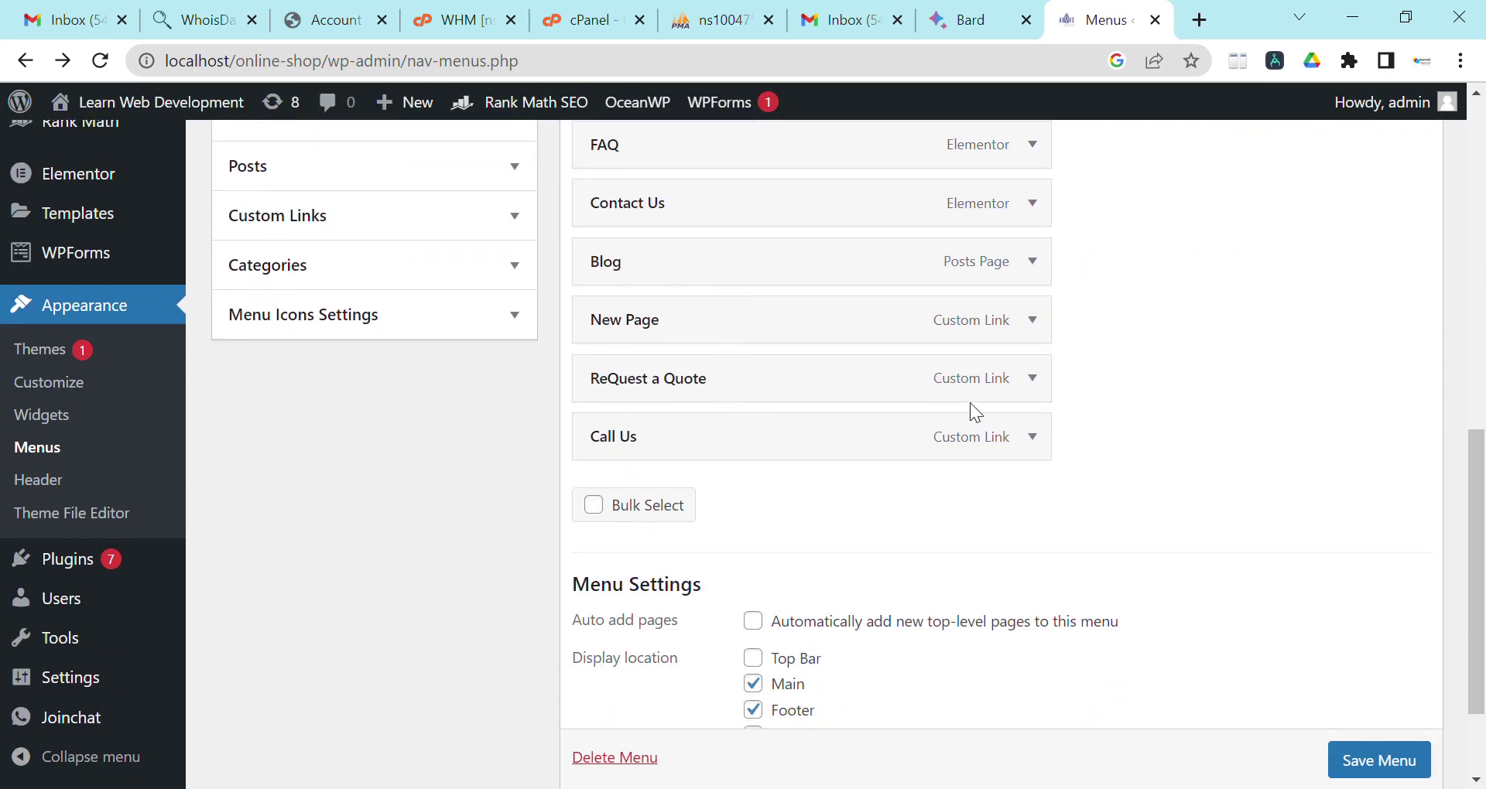
click(1035, 383)
scroll(619, 449, down, 1)
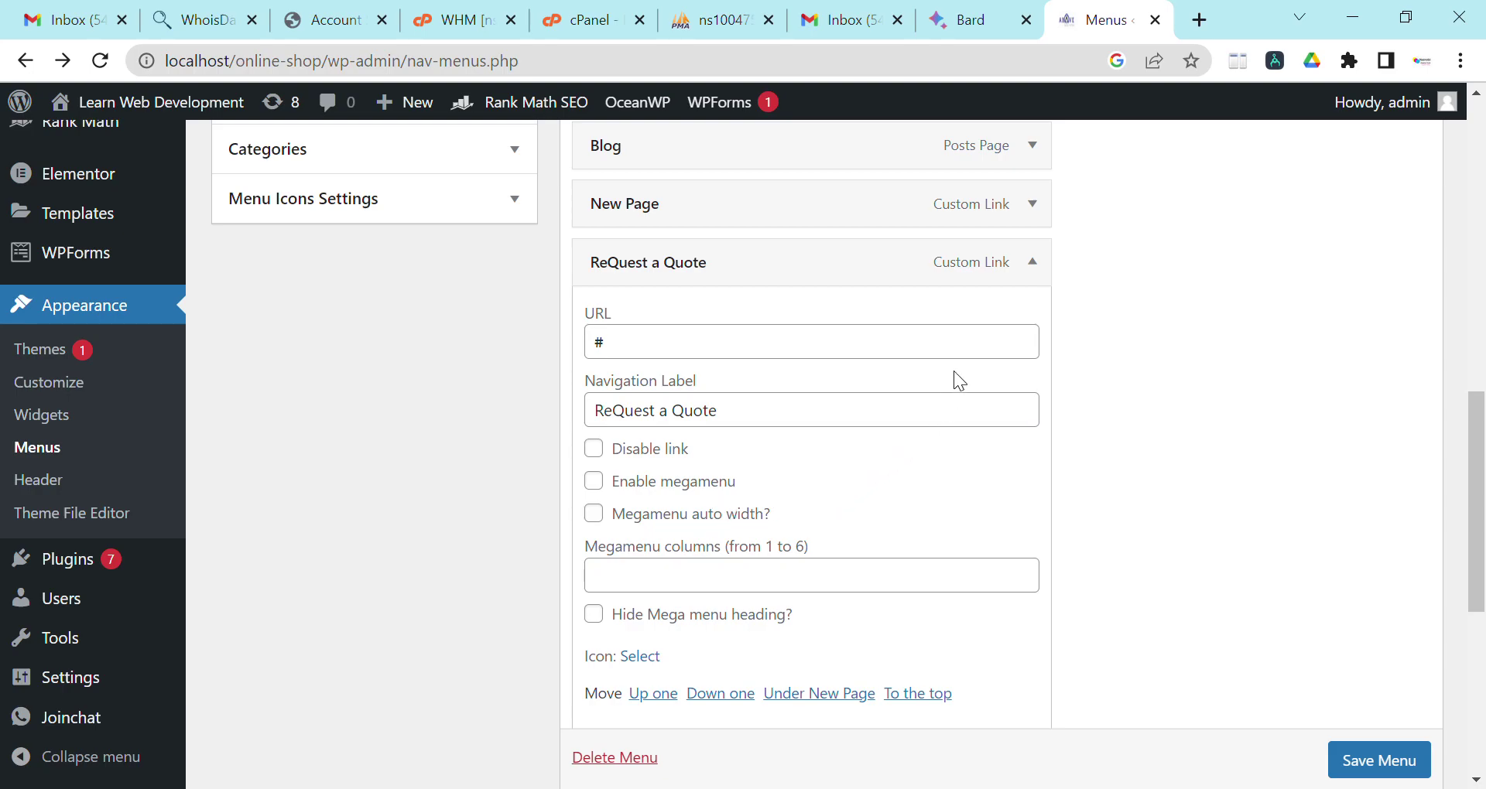
click(1034, 264)
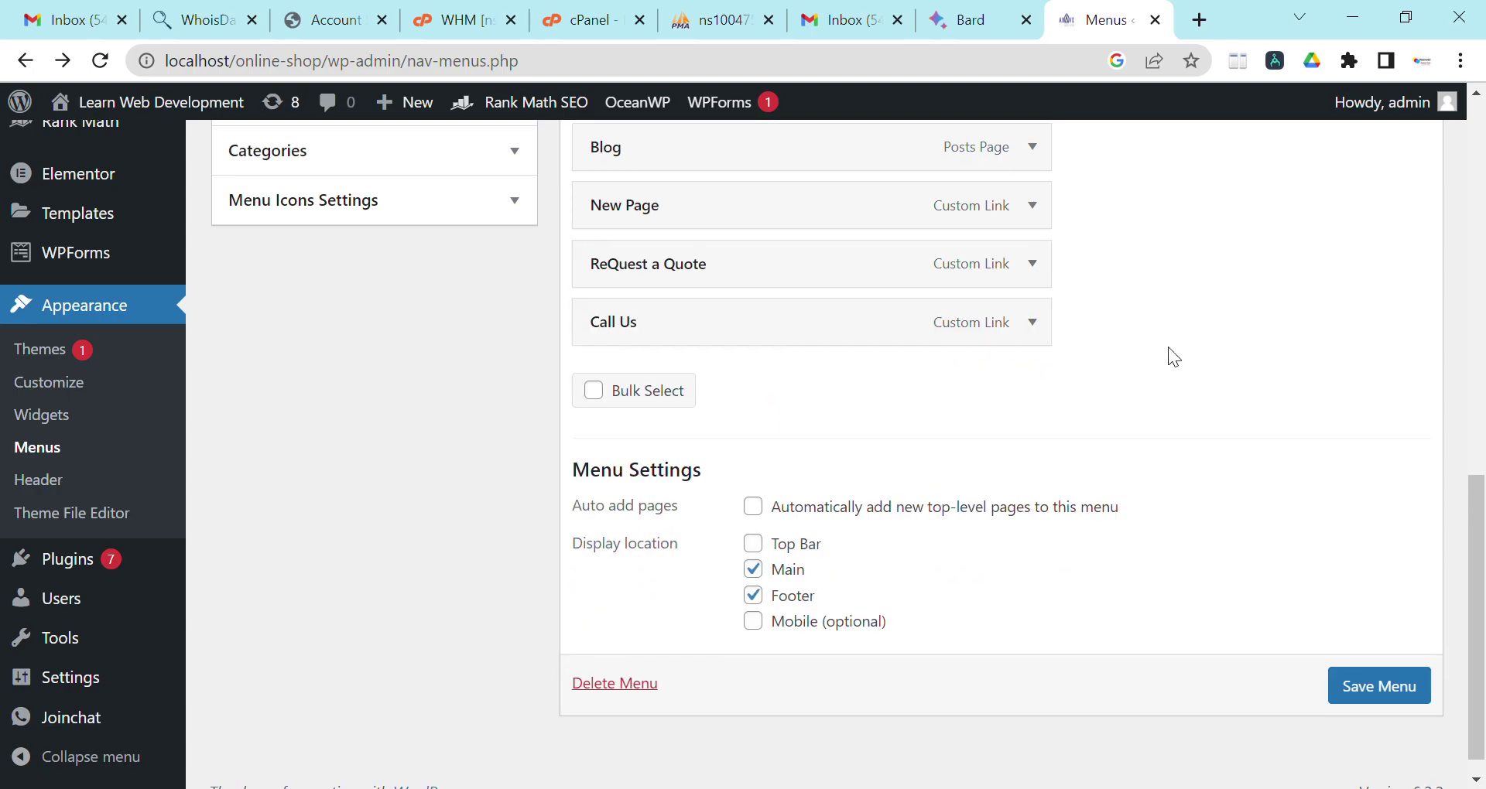
scroll(1169, 355, up, 10)
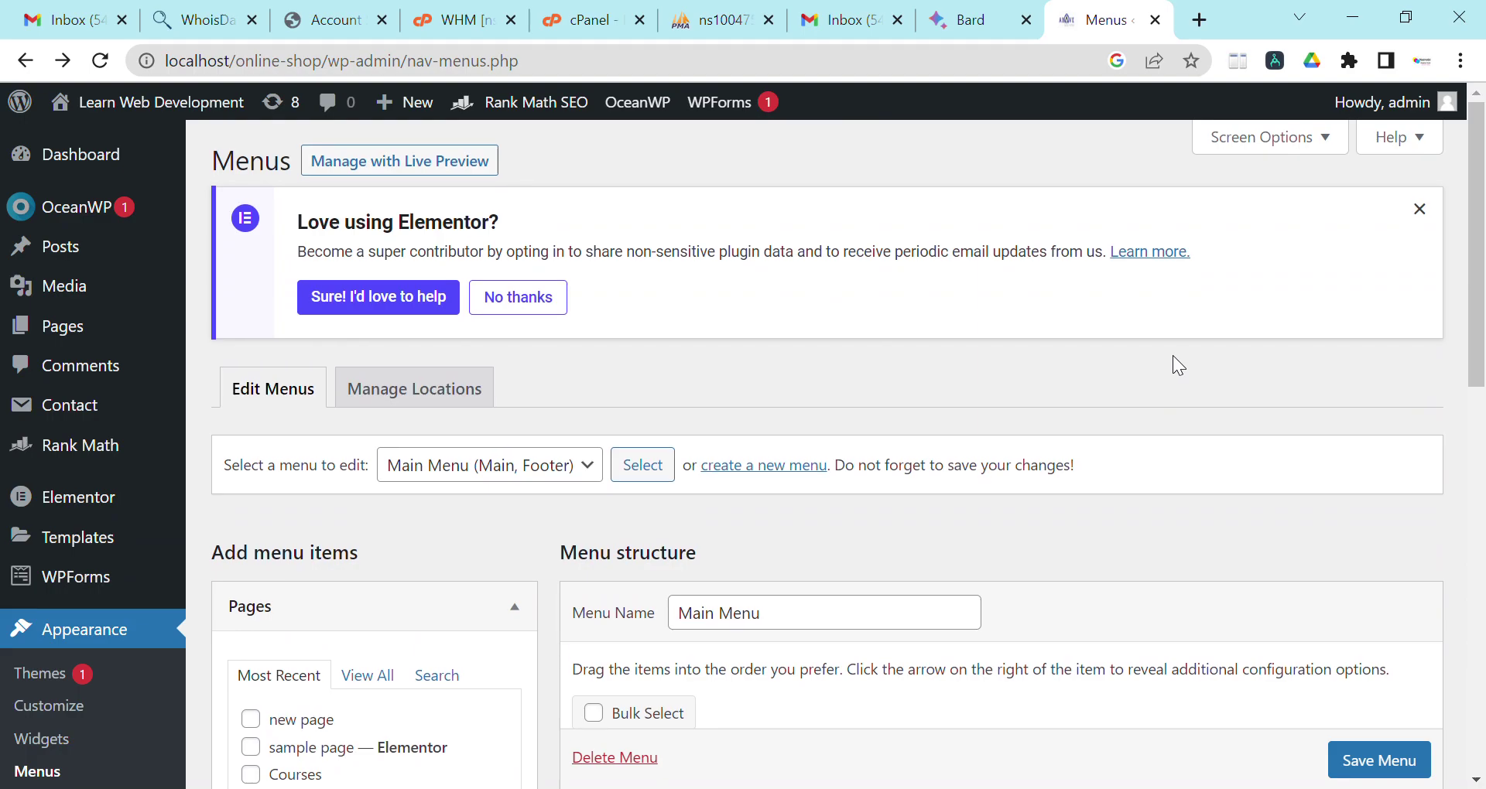
Step: Enable the CSS Classes advanced menu property in Screen Options
click(1264, 152)
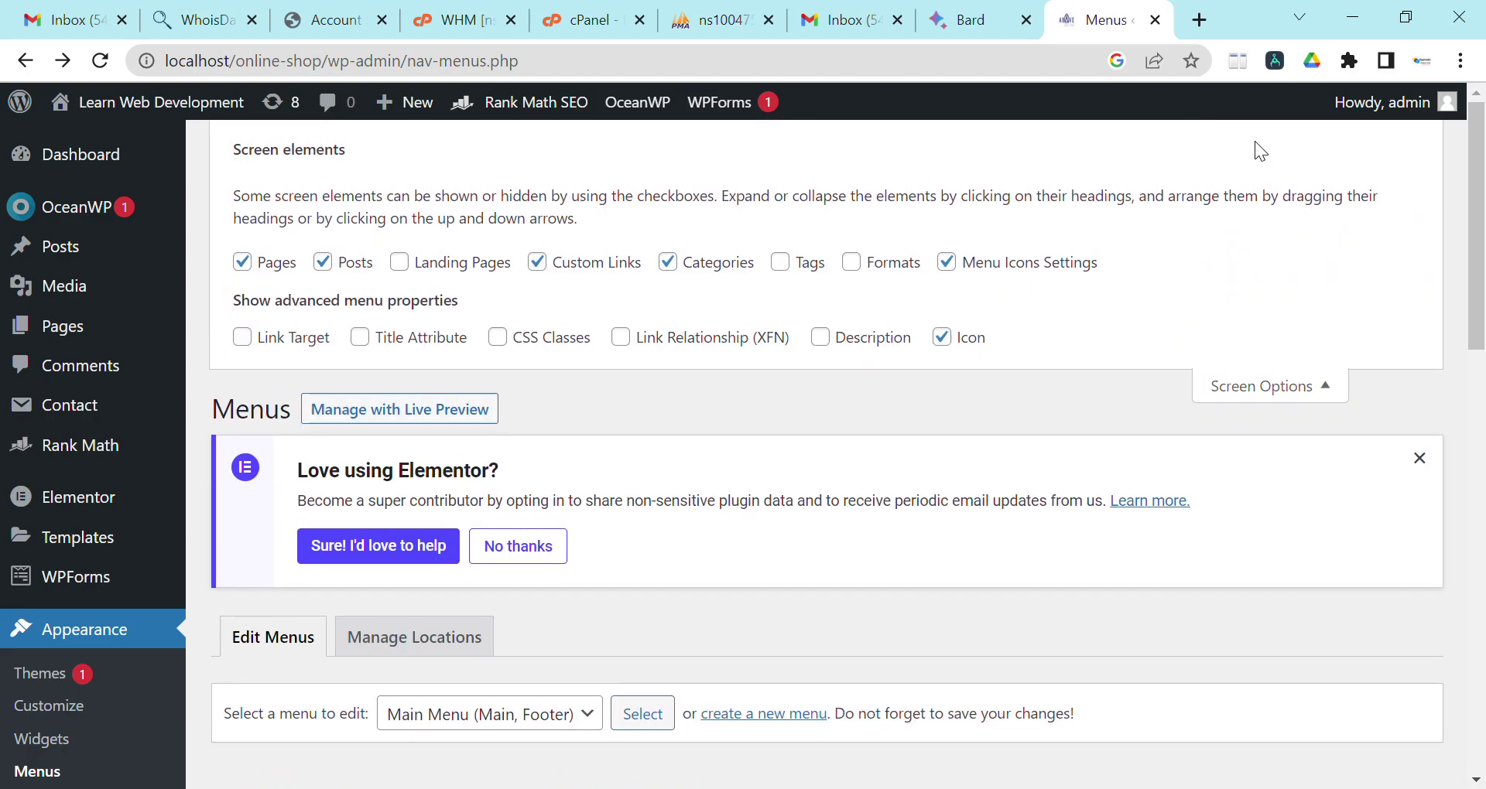
click(499, 341)
scroll(731, 369, down, 8)
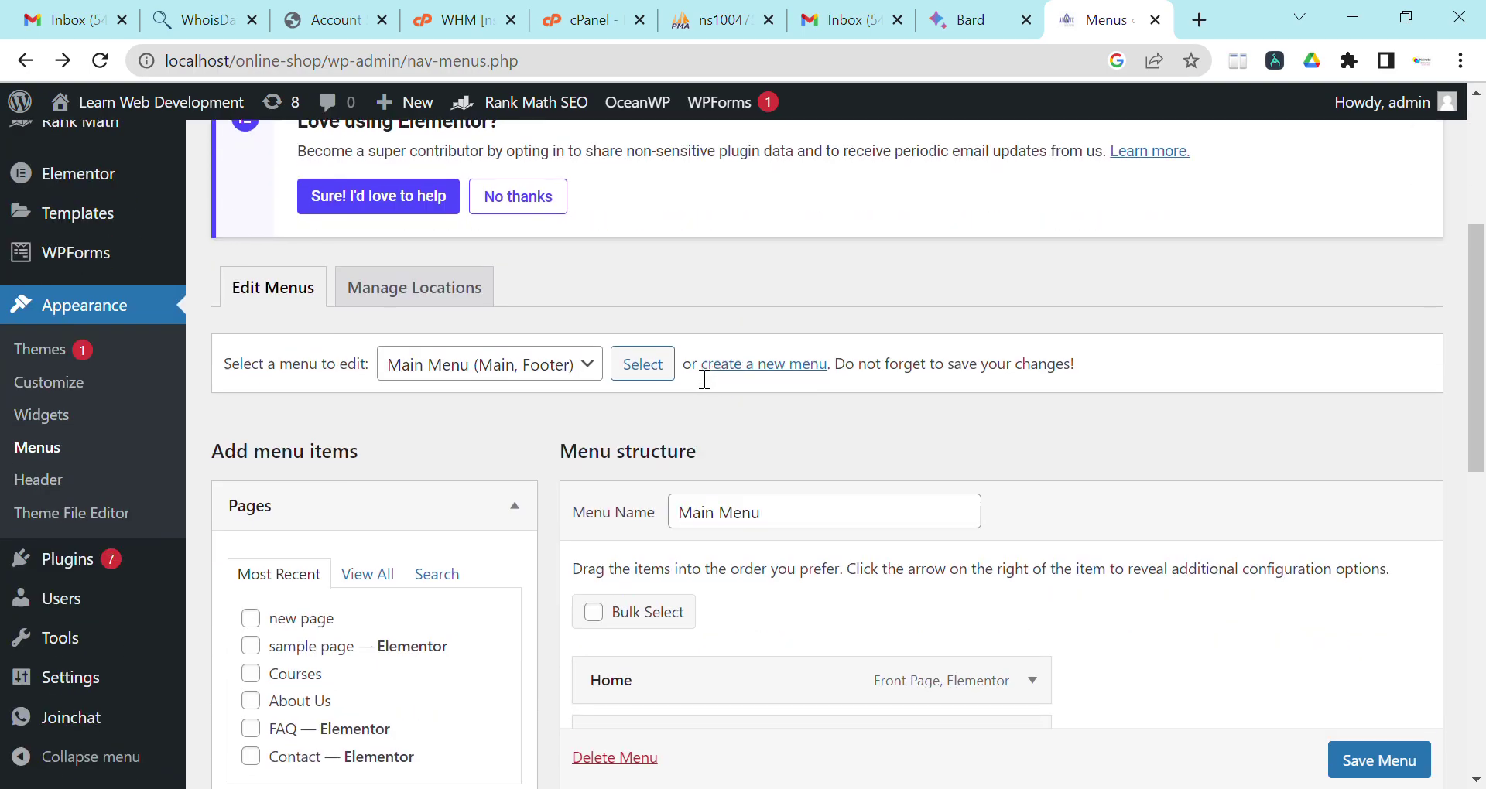
scroll(348, 314, up, 1)
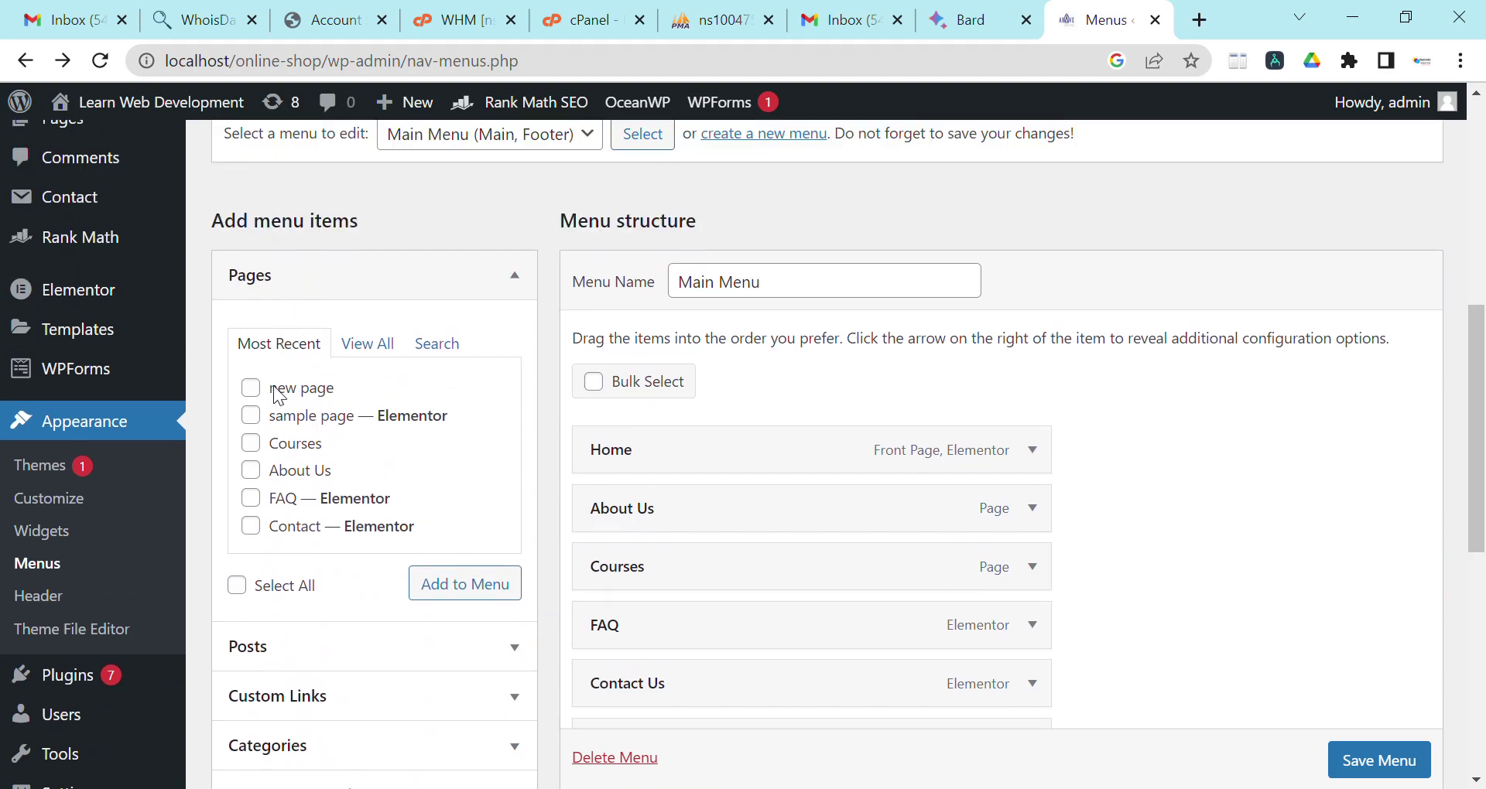
scroll(294, 536, down, 1)
scroll(294, 536, down, 1)
scroll(365, 547, up, 10)
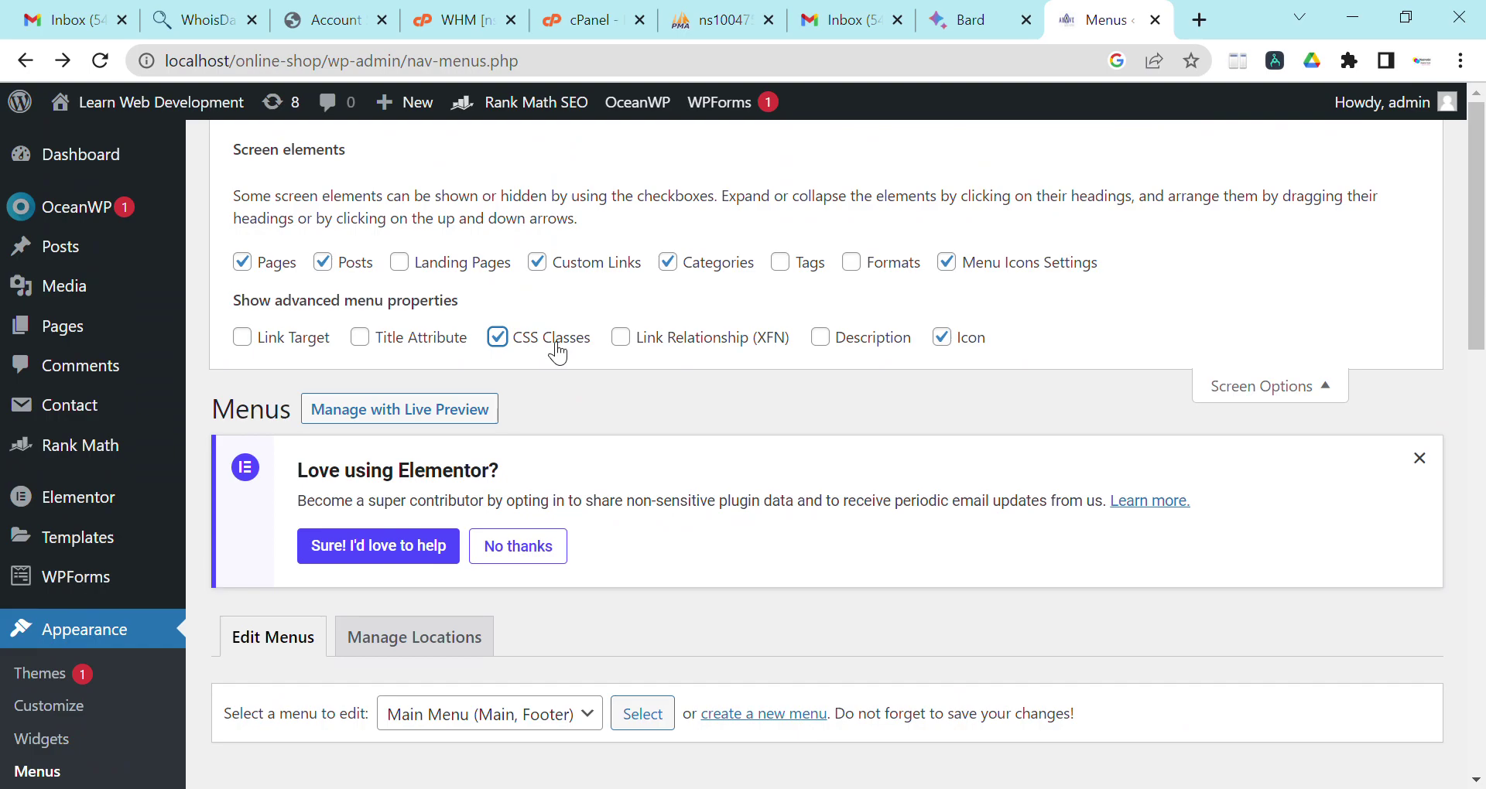
click(1261, 386)
scroll(929, 402, down, 5)
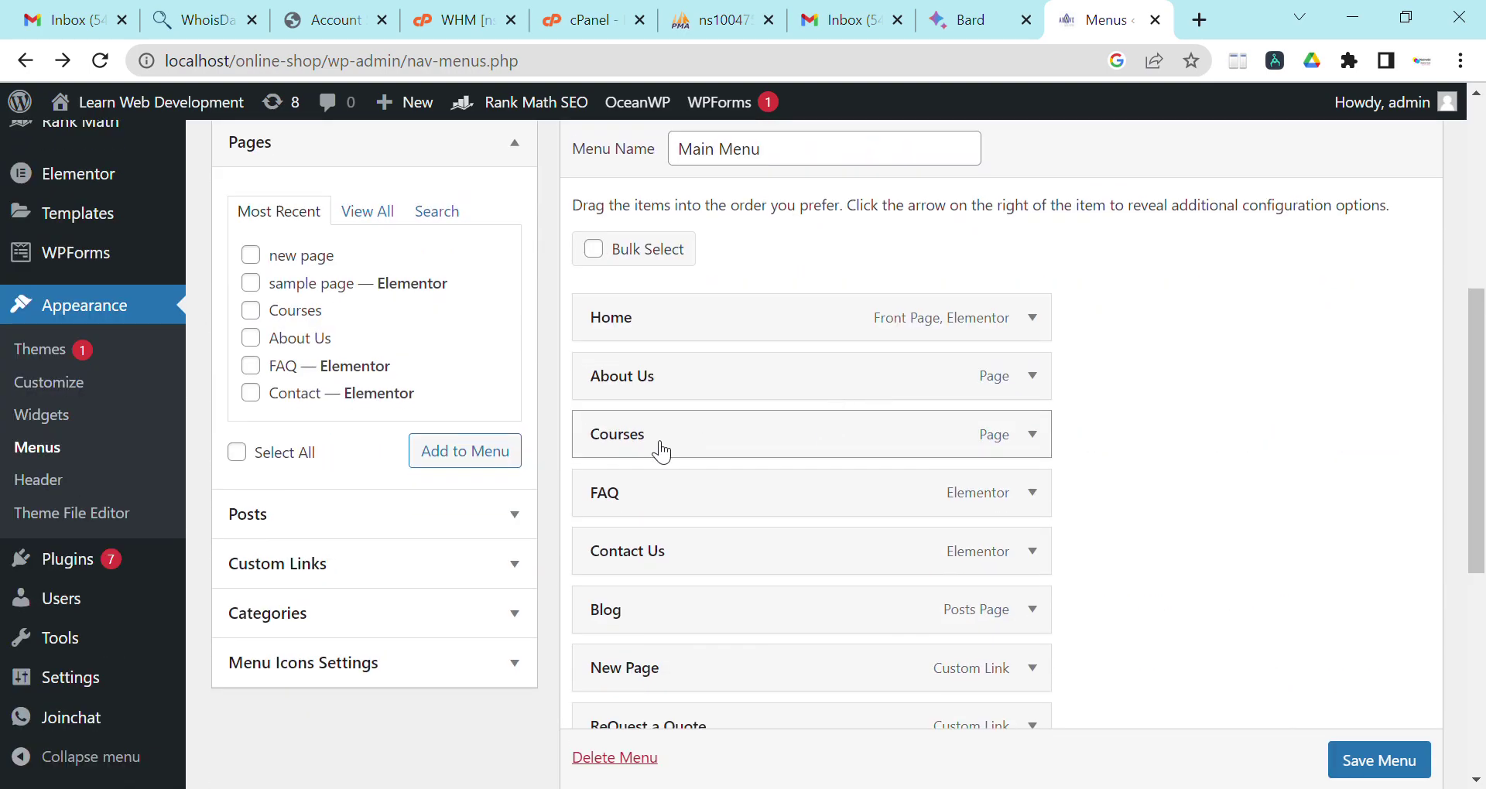
scroll(699, 491, down, 3)
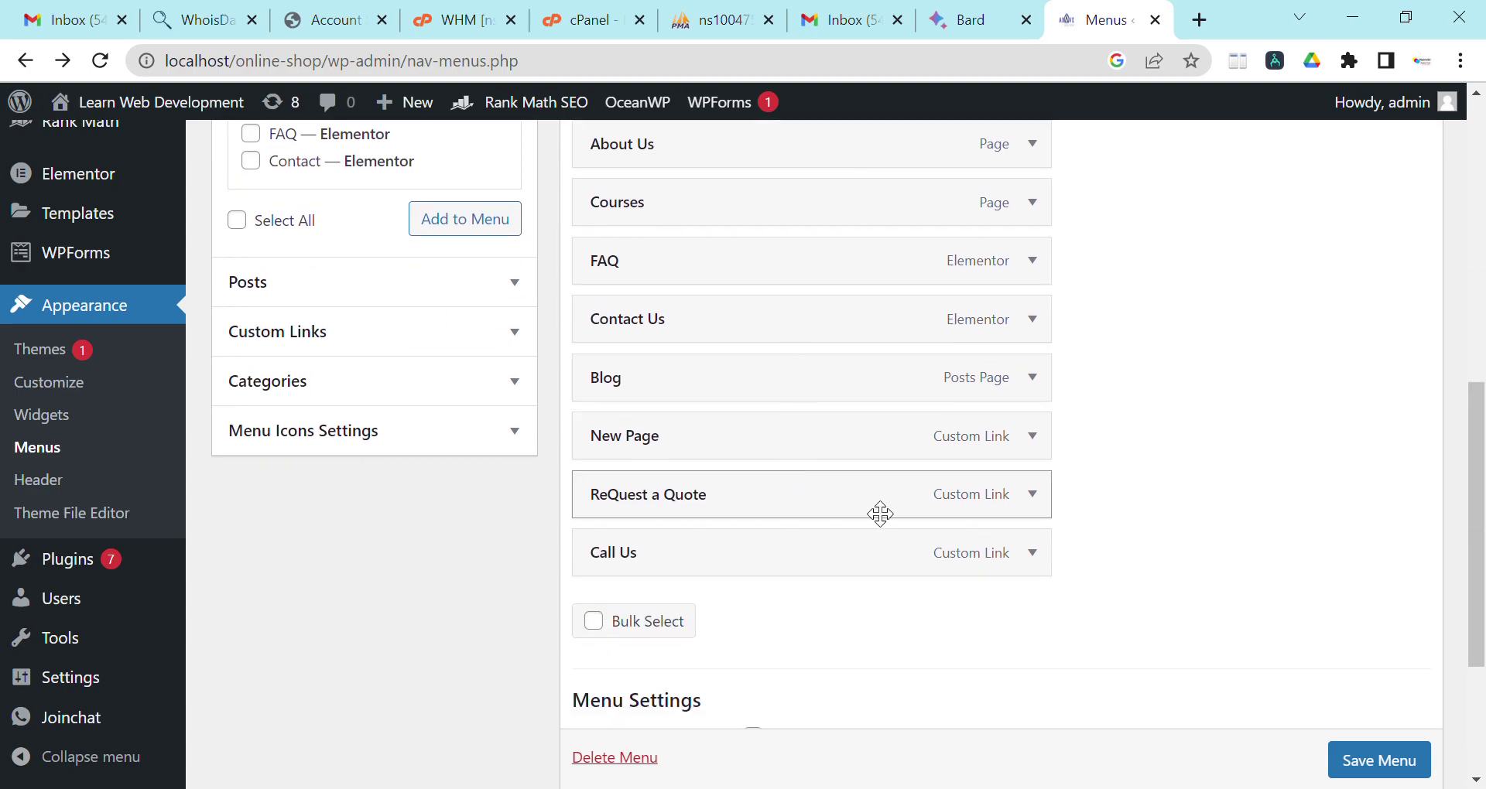
scroll(1030, 472, down, 1)
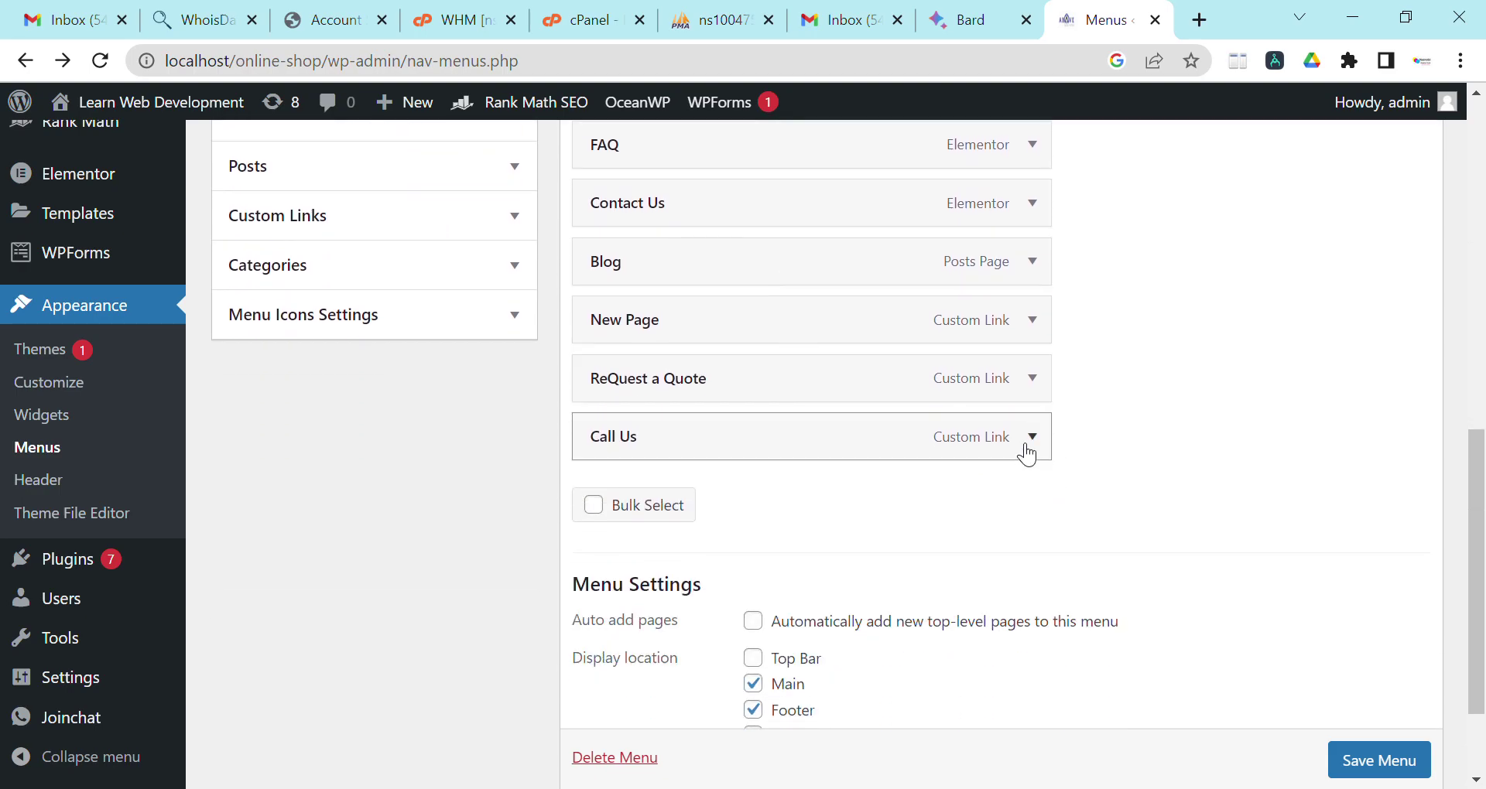
Step: Give the ReQuest a Quote menu link the btn CSS class
click(1032, 378)
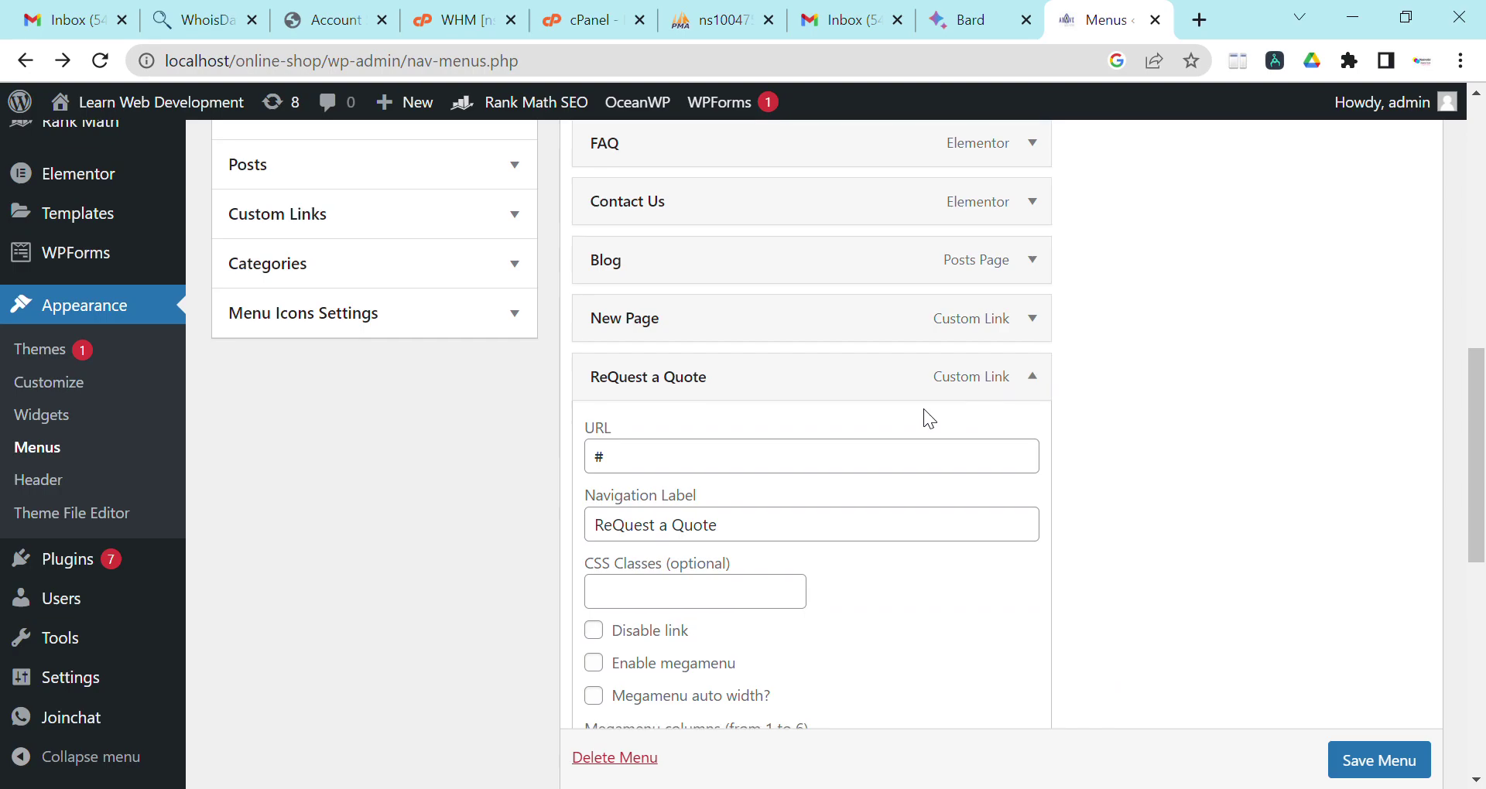
scroll(923, 410, down, 1)
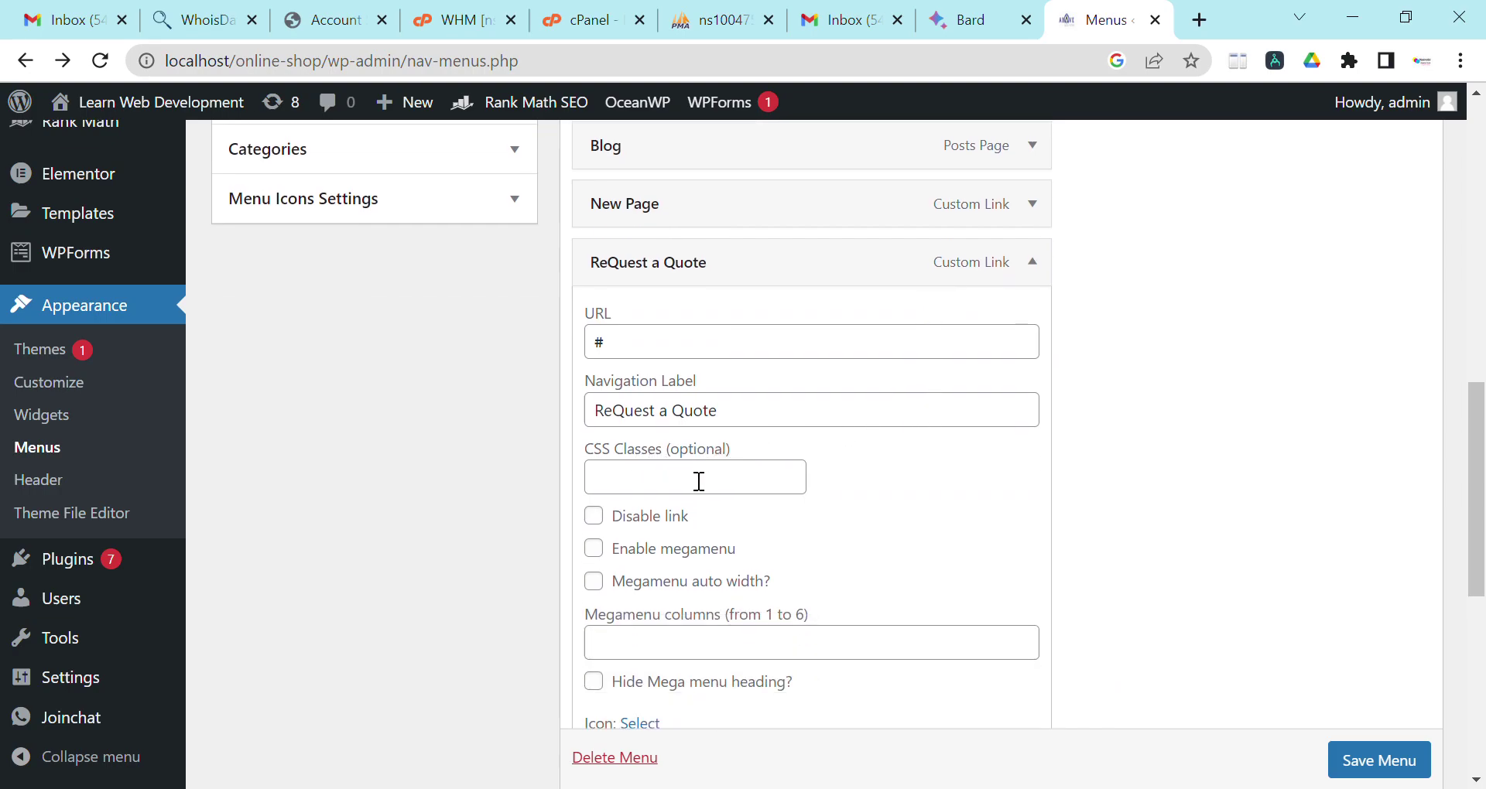
click(724, 491)
text(btn)
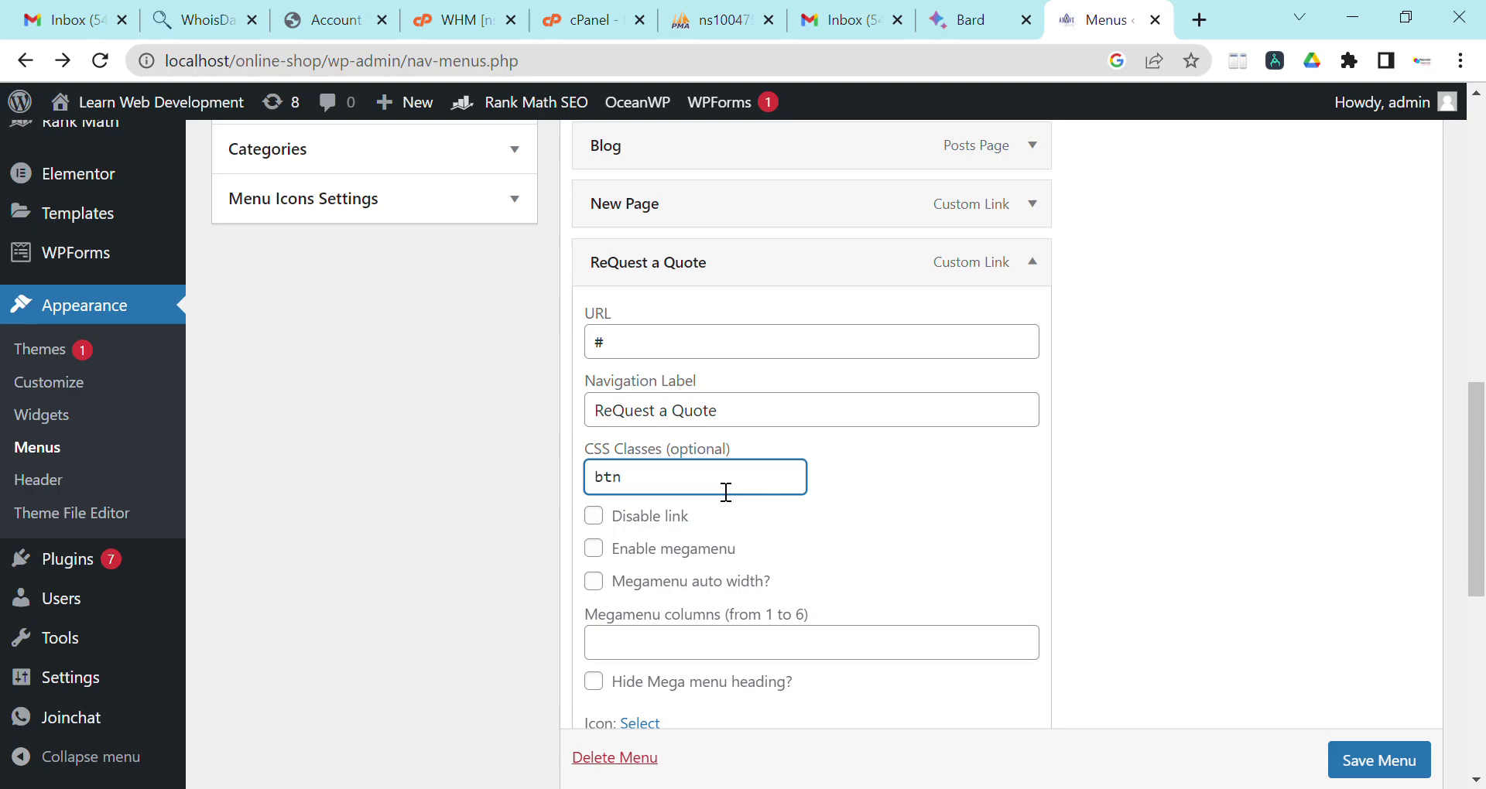
scroll(762, 476, down, 2)
scroll(808, 432, up, 1)
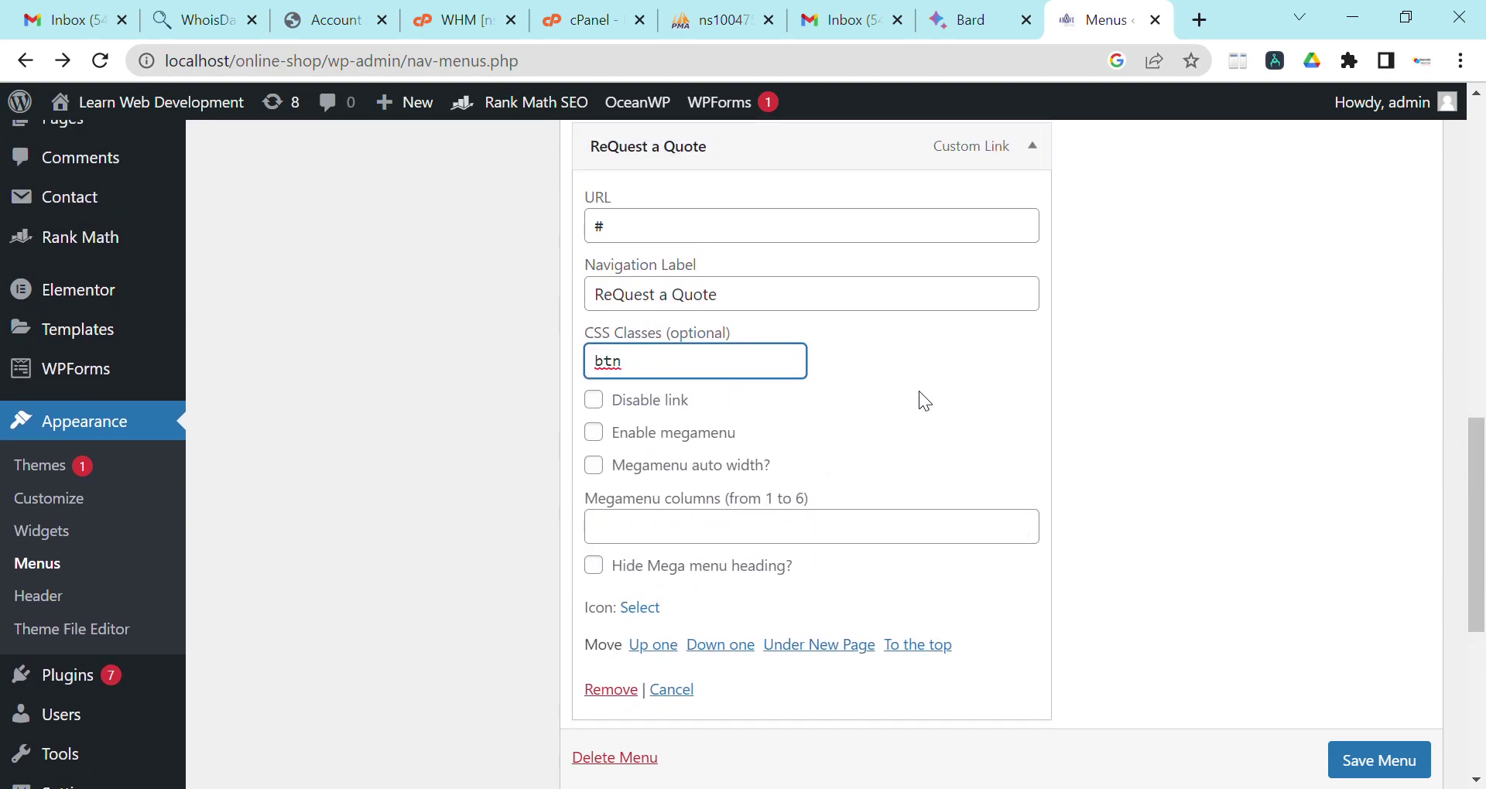
click(1032, 147)
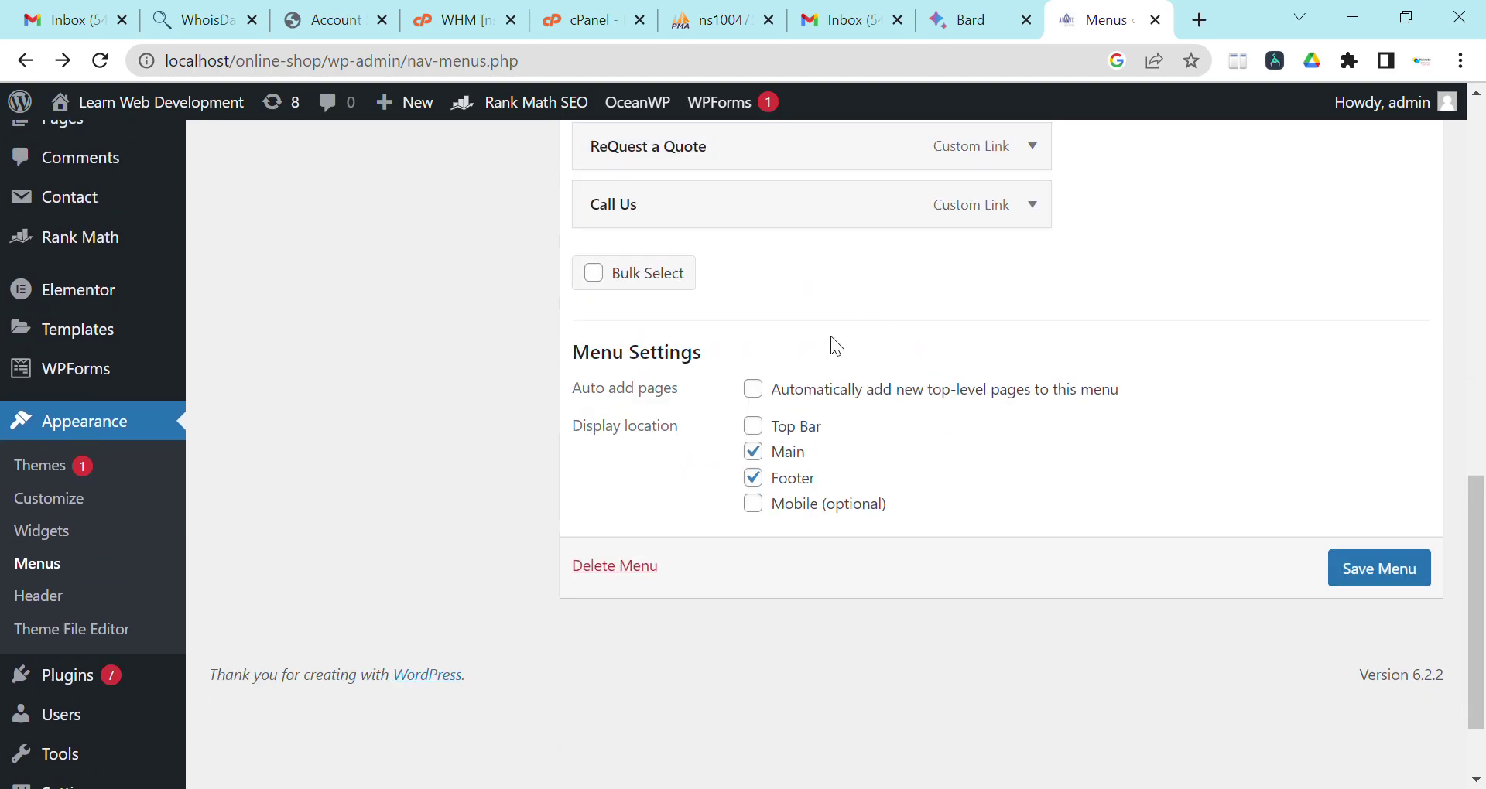
Step: Give the Call Us menu link the btn CSS class and save the menu
click(1032, 205)
click(734, 422)
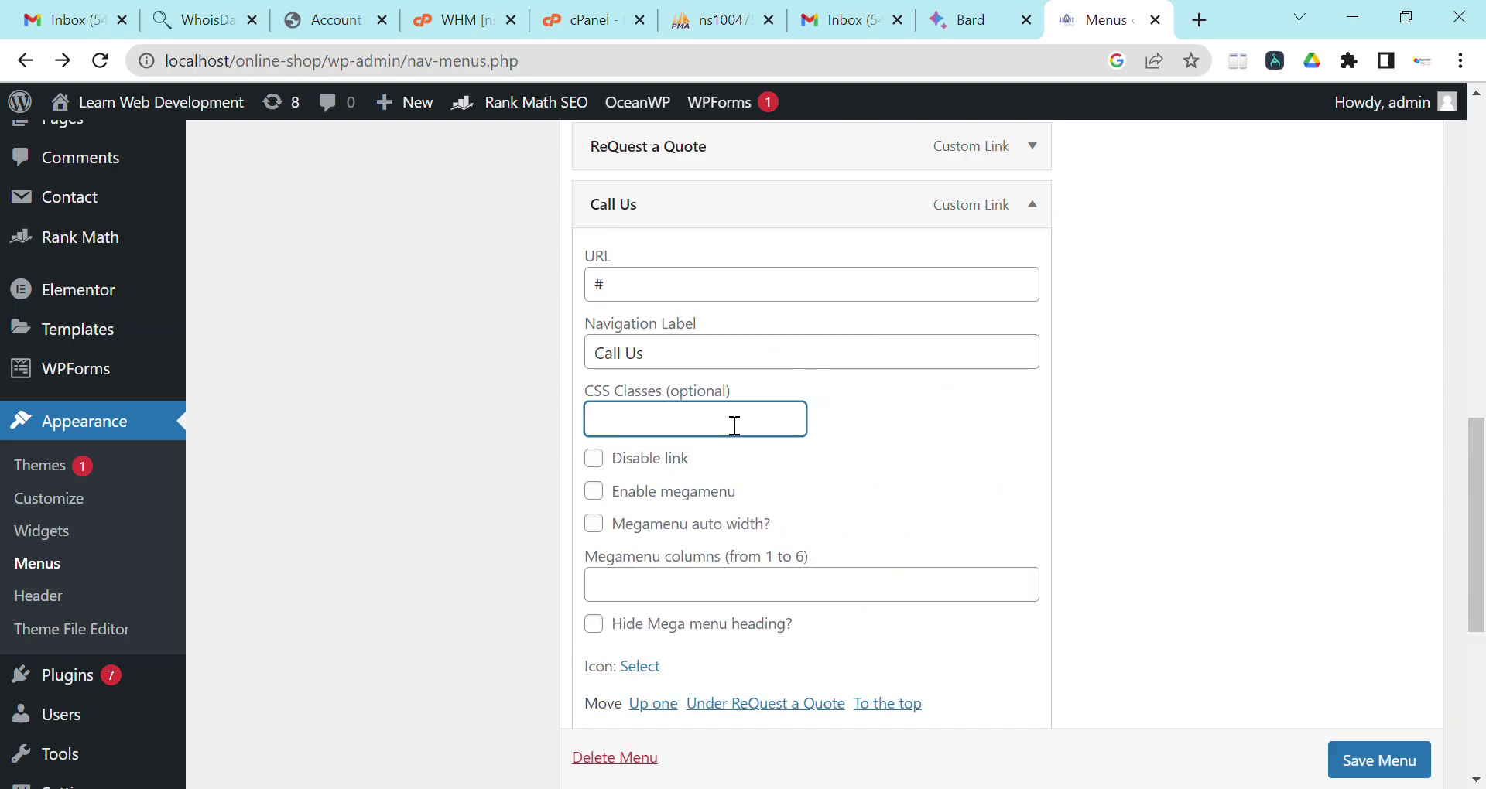
text(btn)
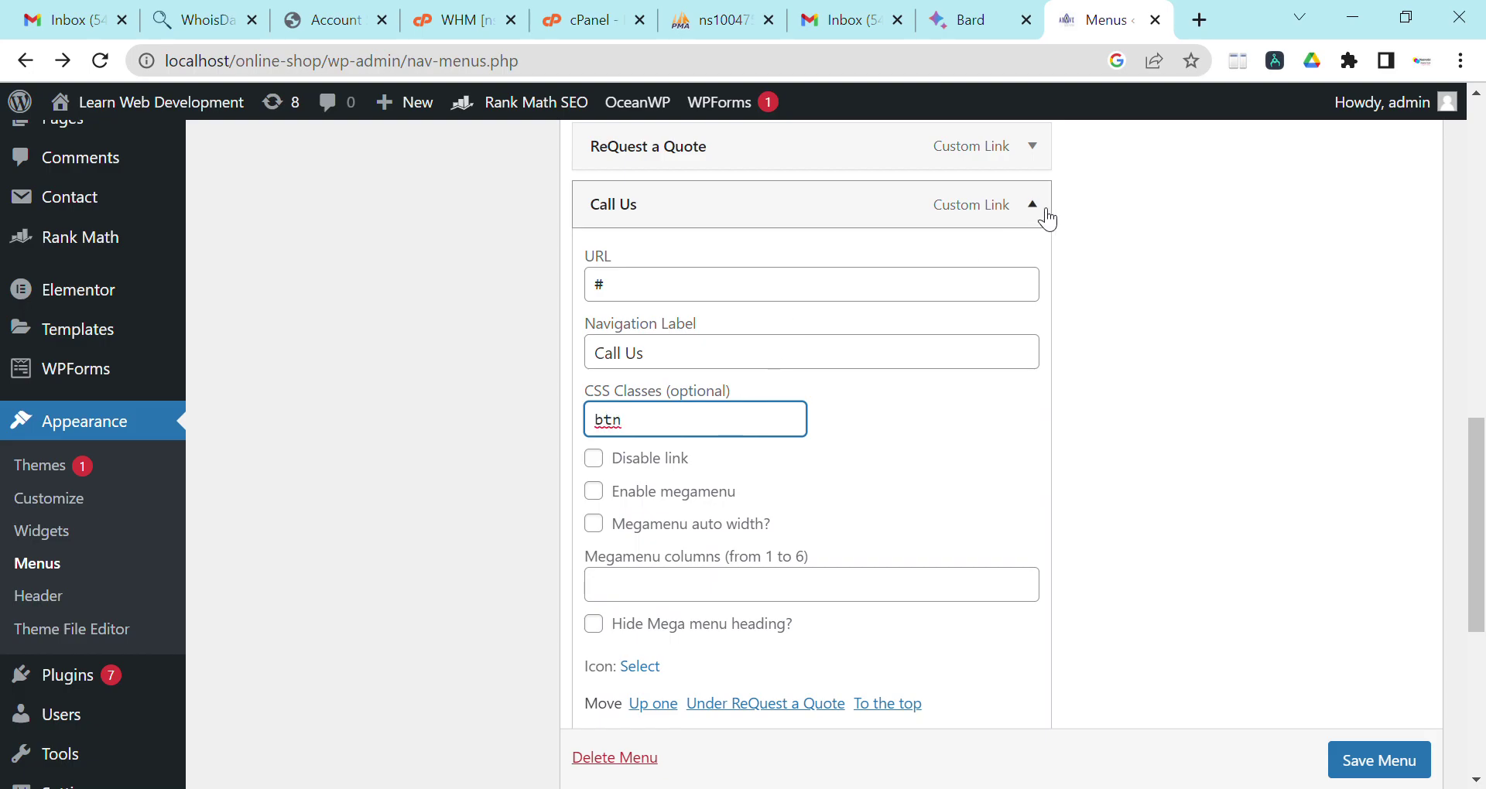
click(1032, 205)
click(1378, 574)
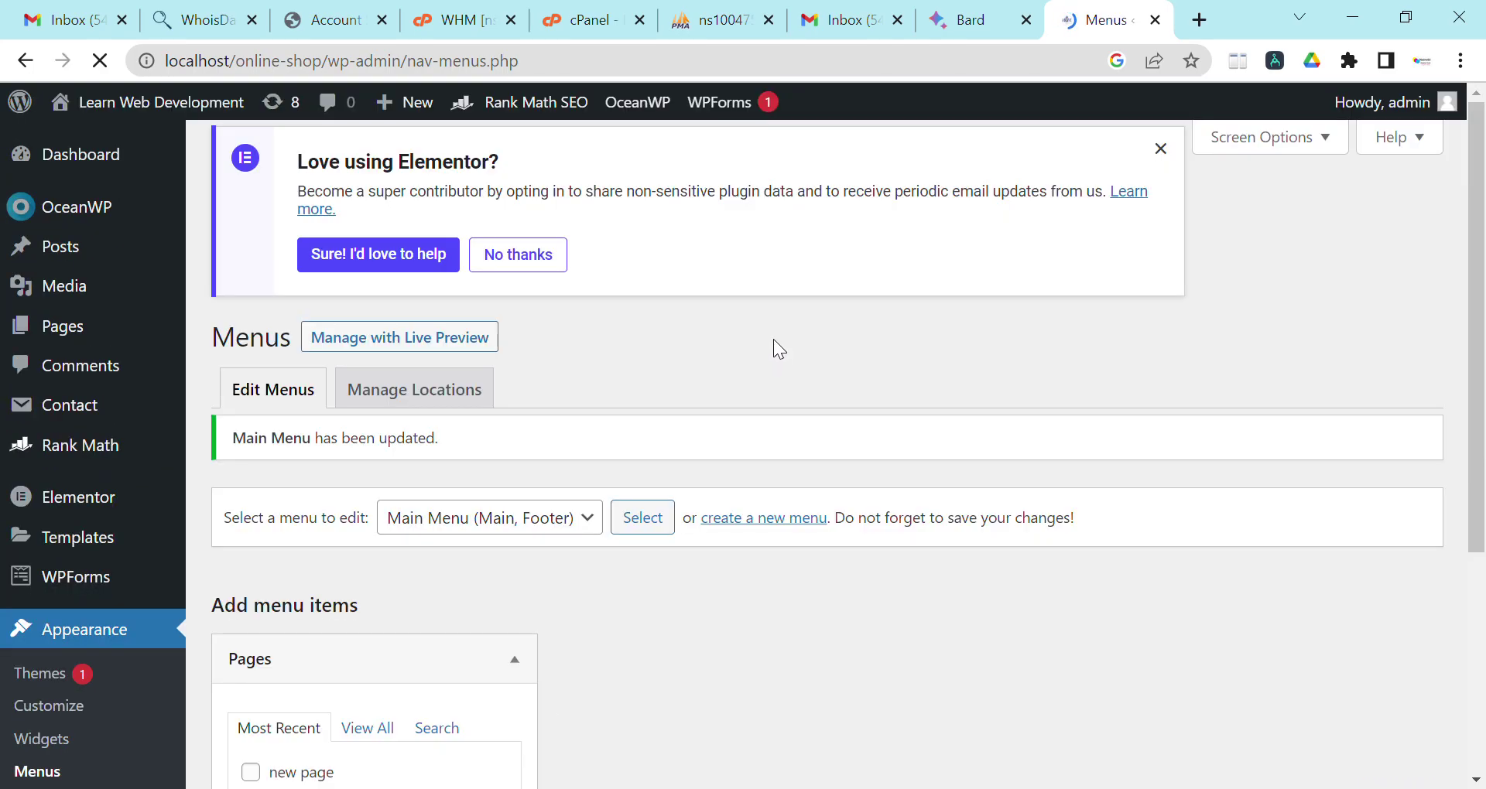
Step: Visit the live homepage to see ReQuest a Quote and Call Us rendered as buttons
scroll(755, 393, down, 8)
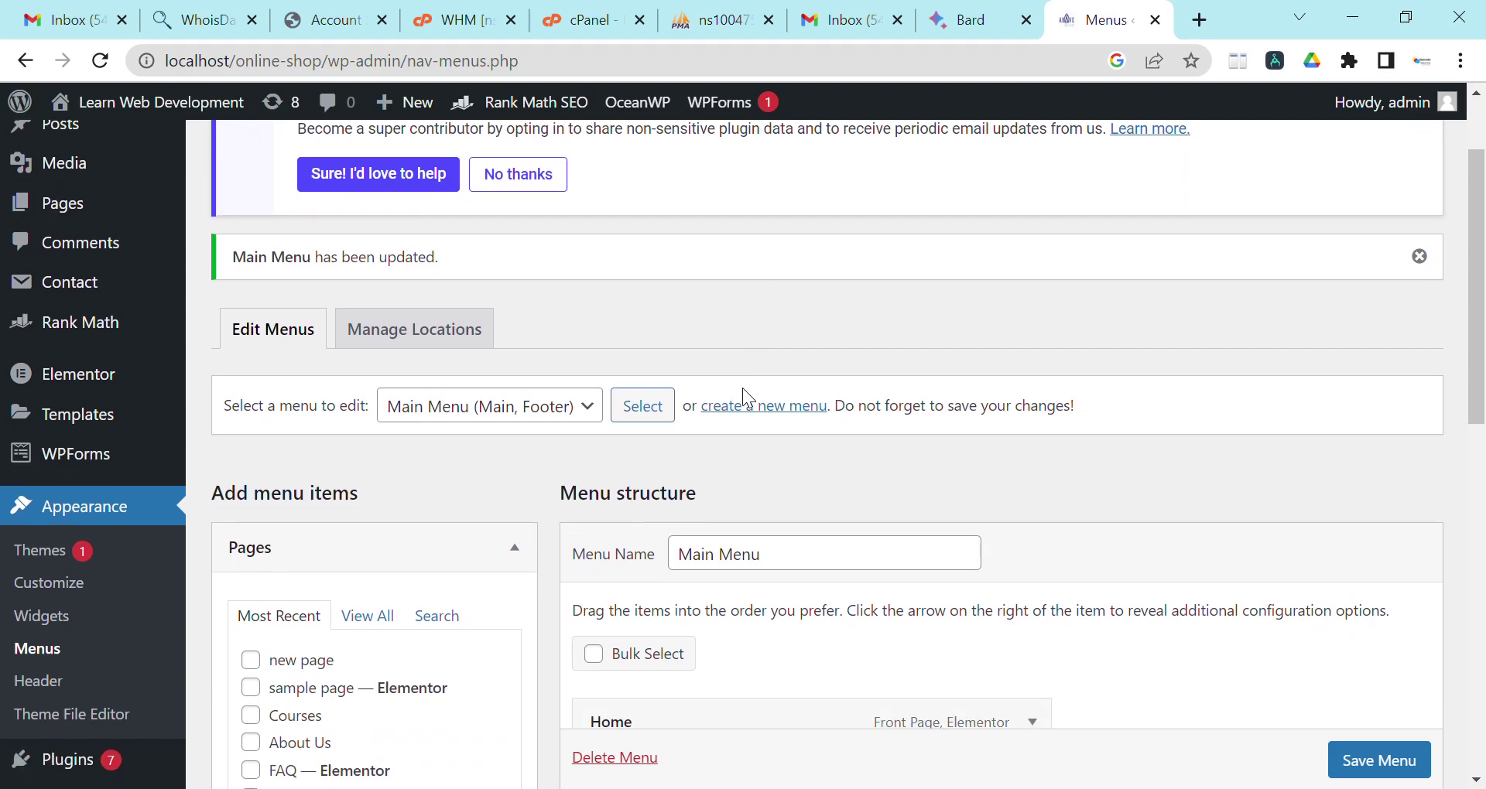
scroll(747, 401, down, 3)
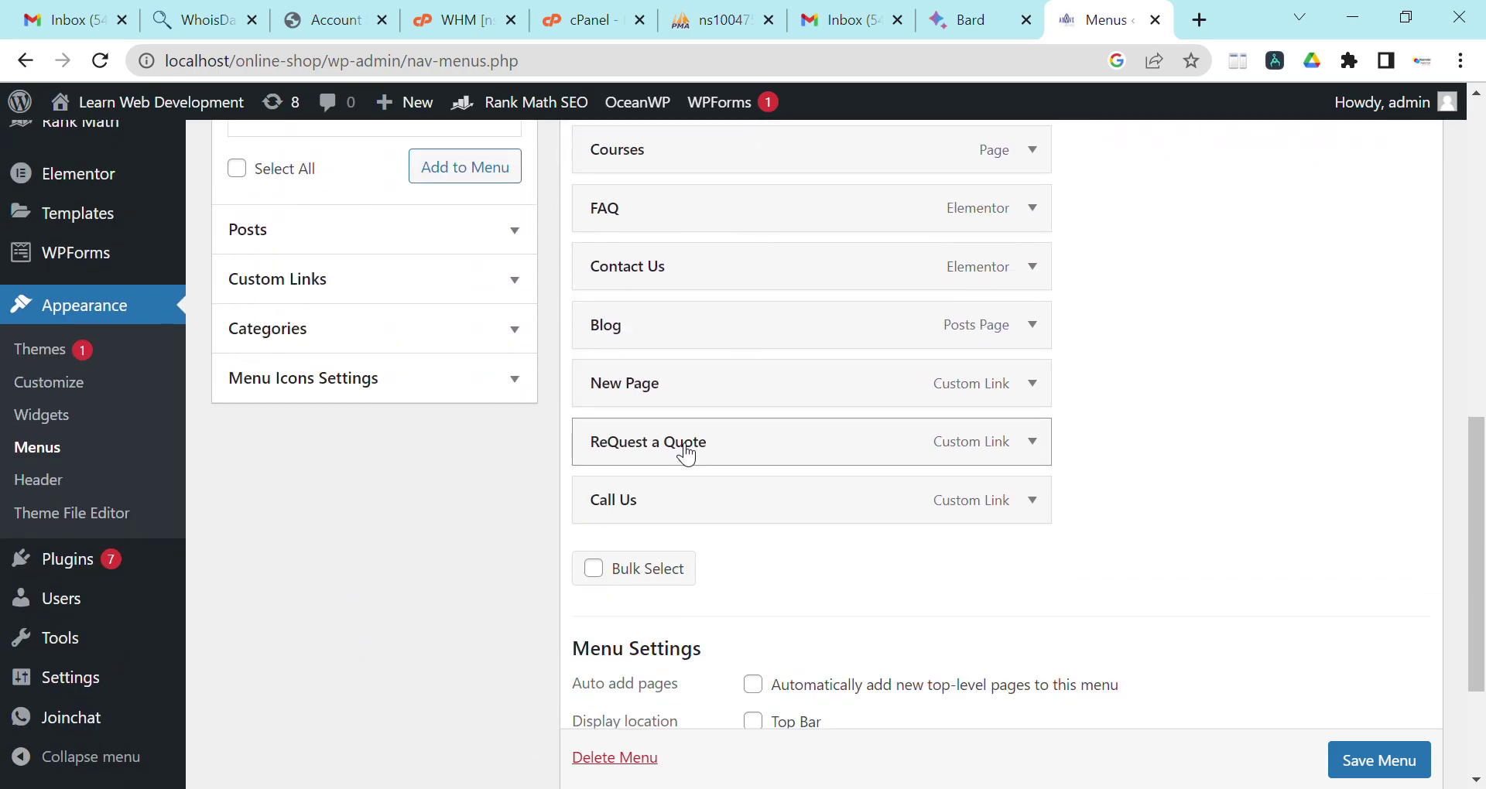
click(164, 108)
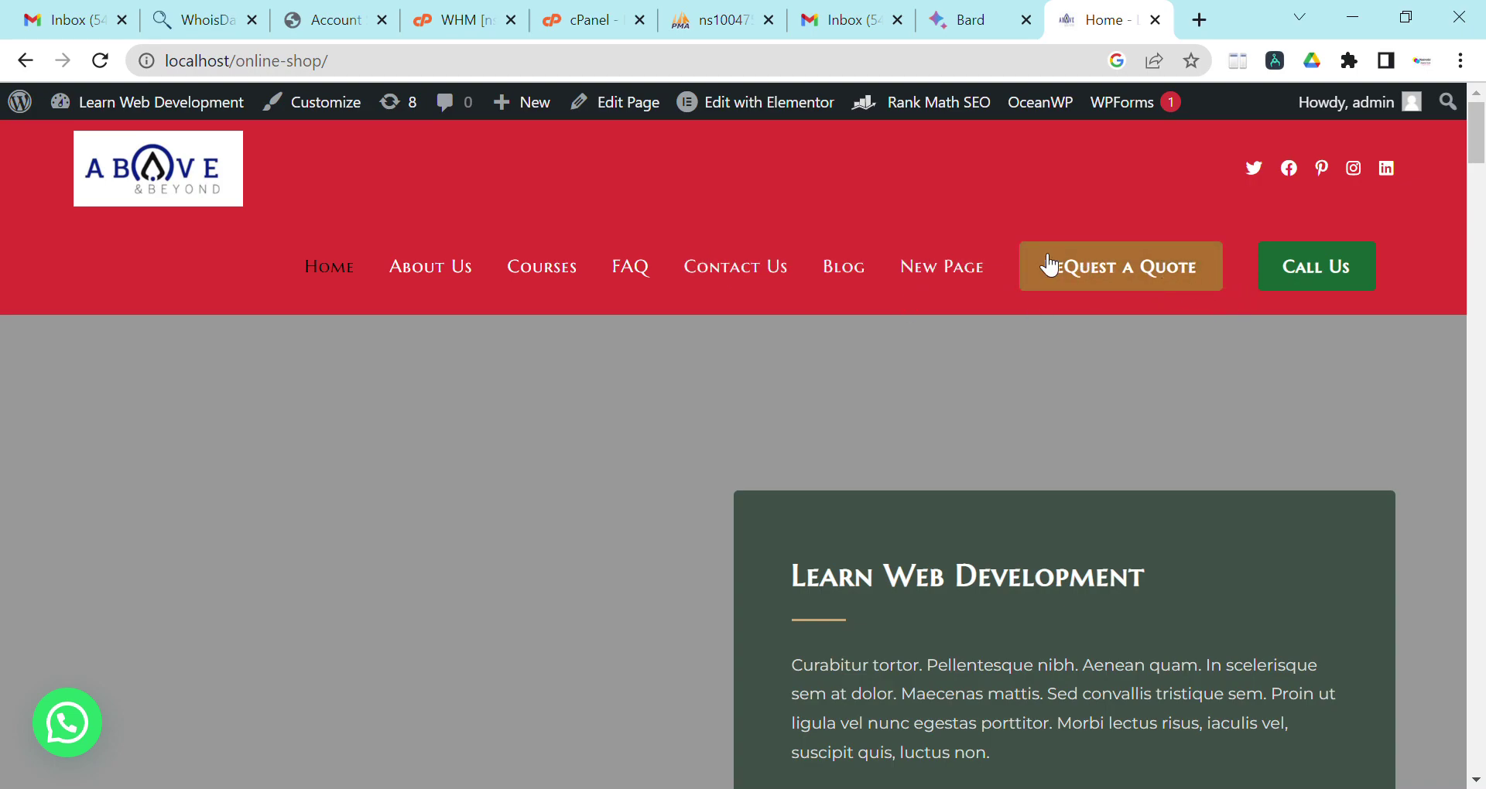
Step: Open the Customizer and navigate to General Options › General Styling
click(338, 106)
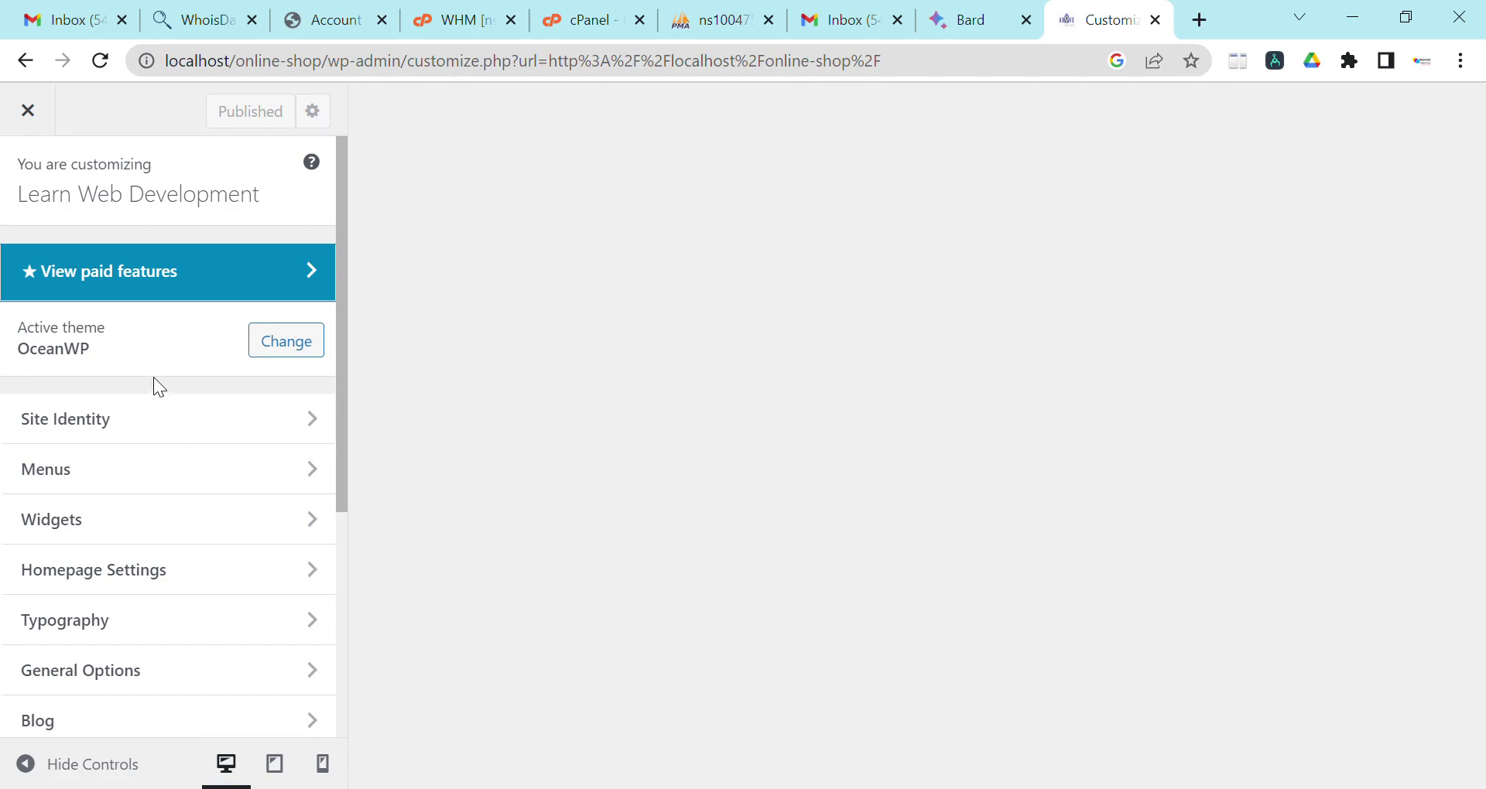
scroll(153, 410, down, 5)
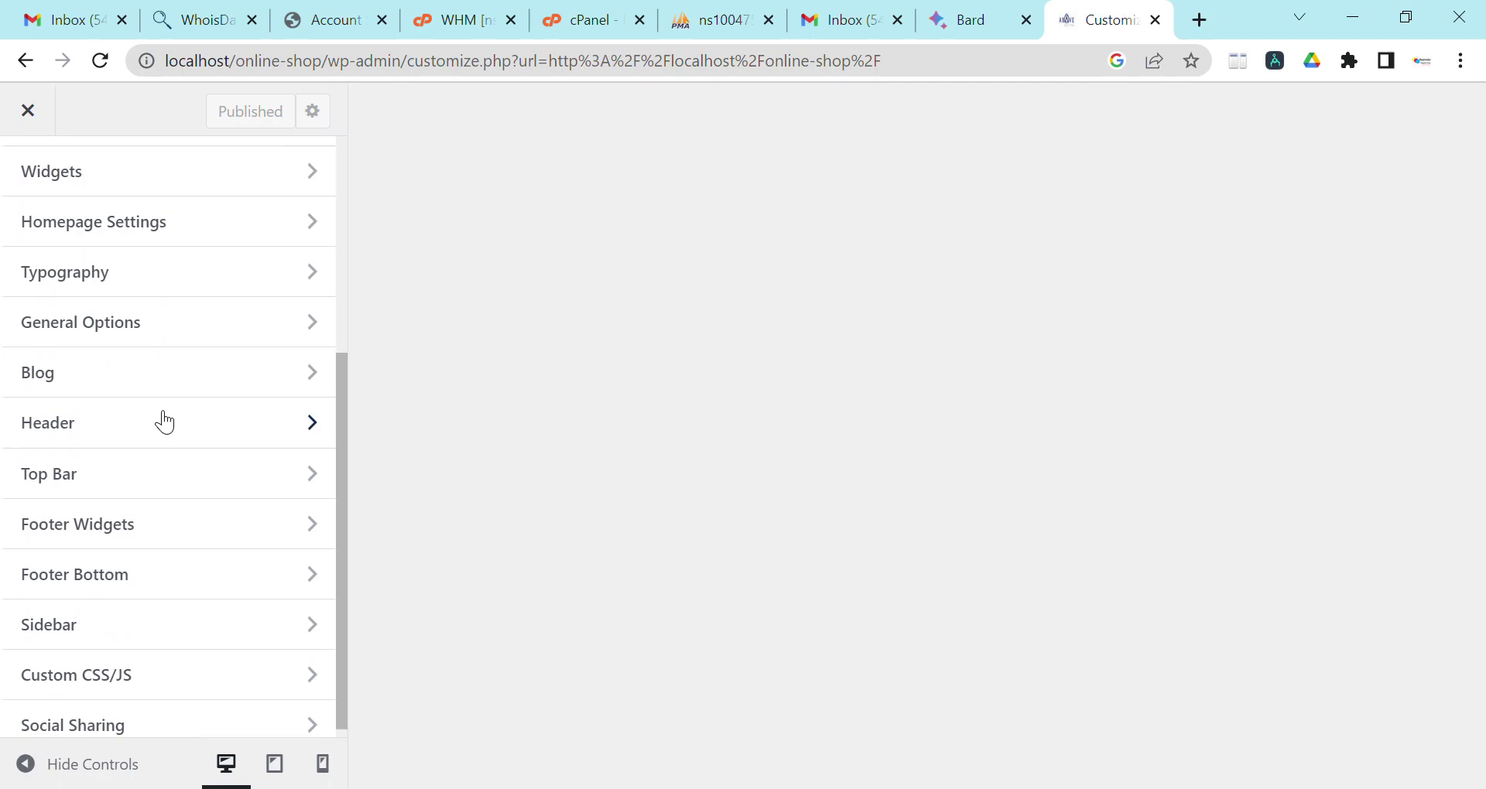
click(149, 339)
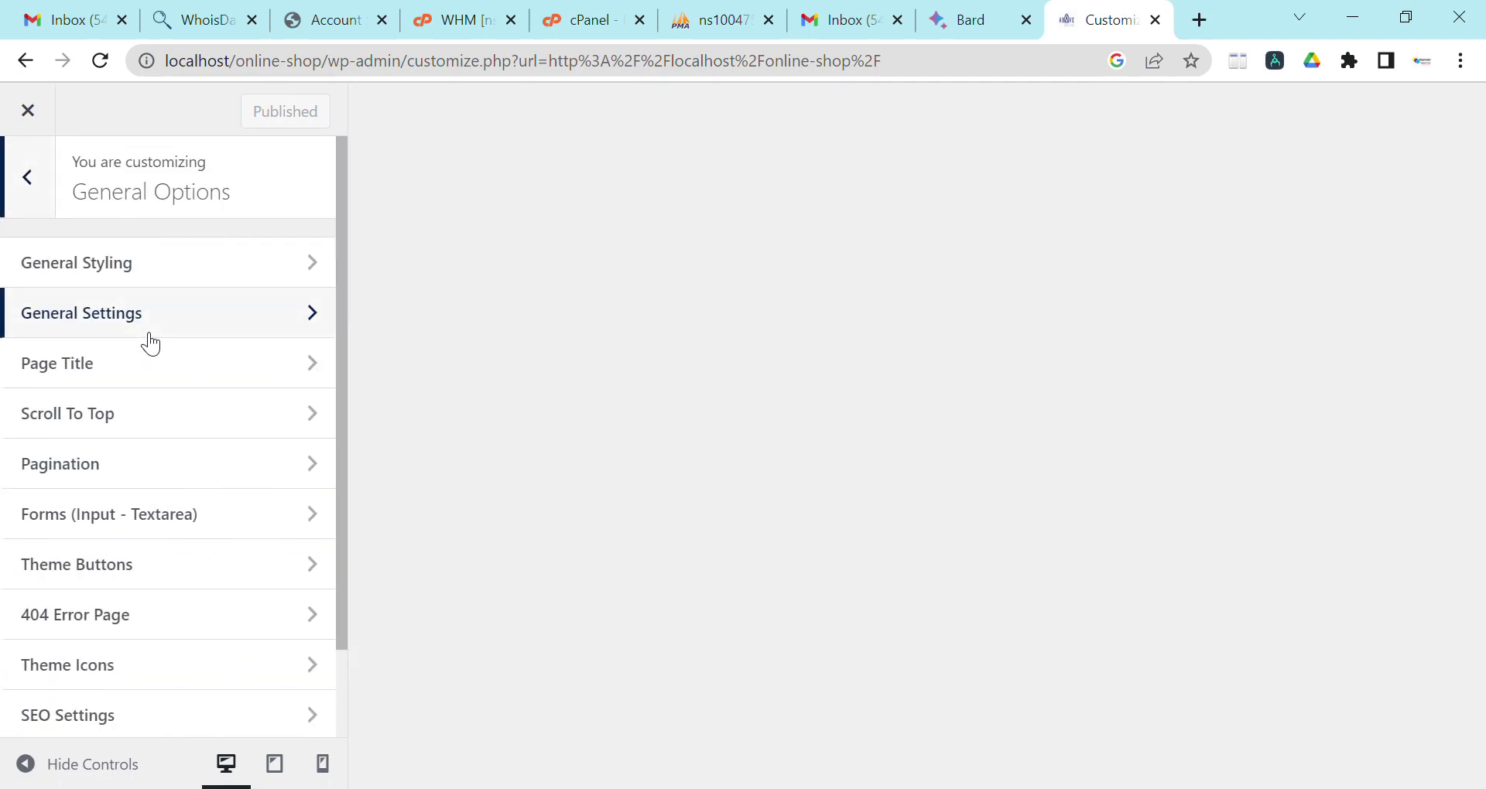
click(43, 195)
scroll(66, 265, up, 5)
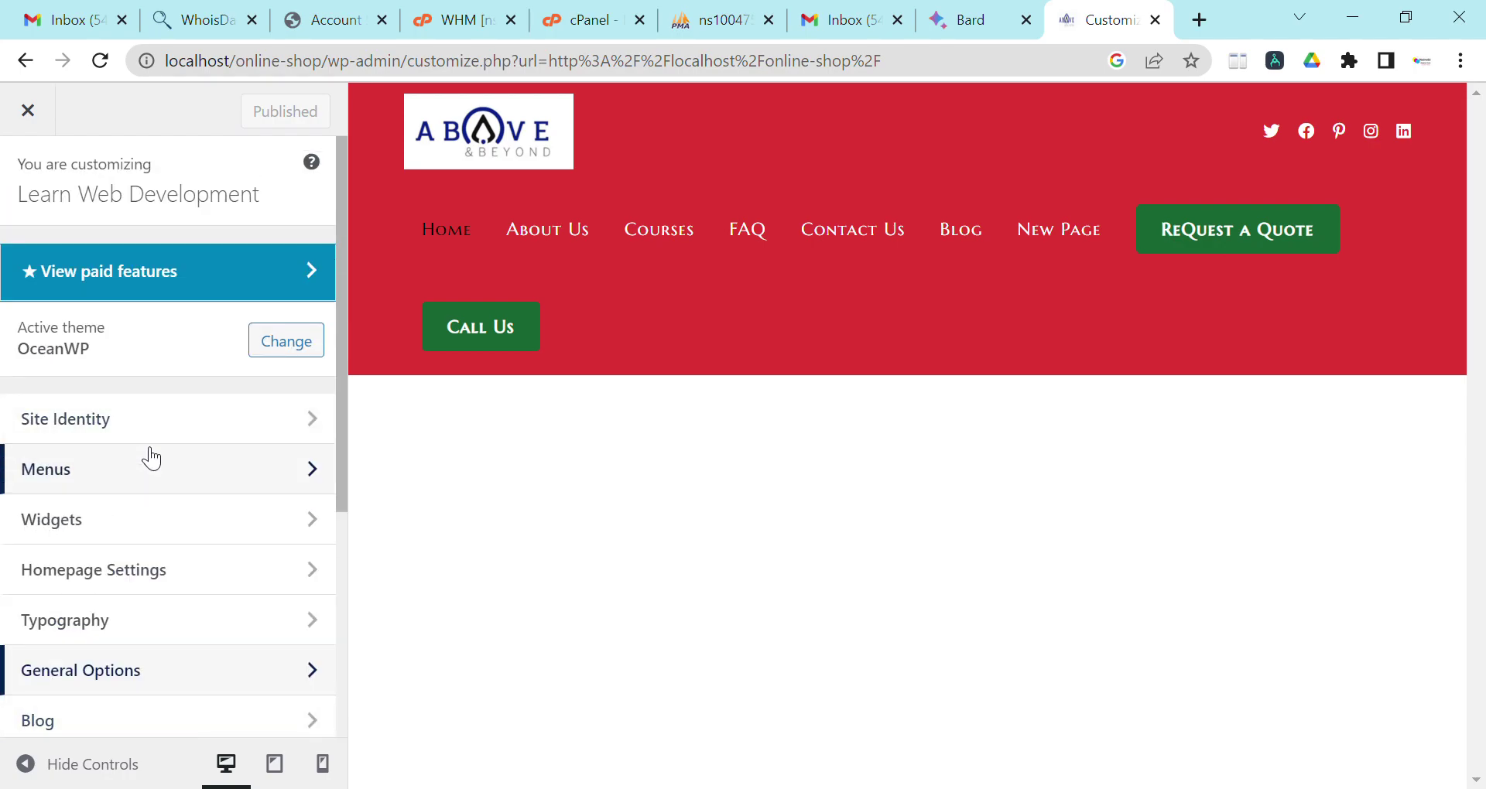
scroll(149, 454, down, 3)
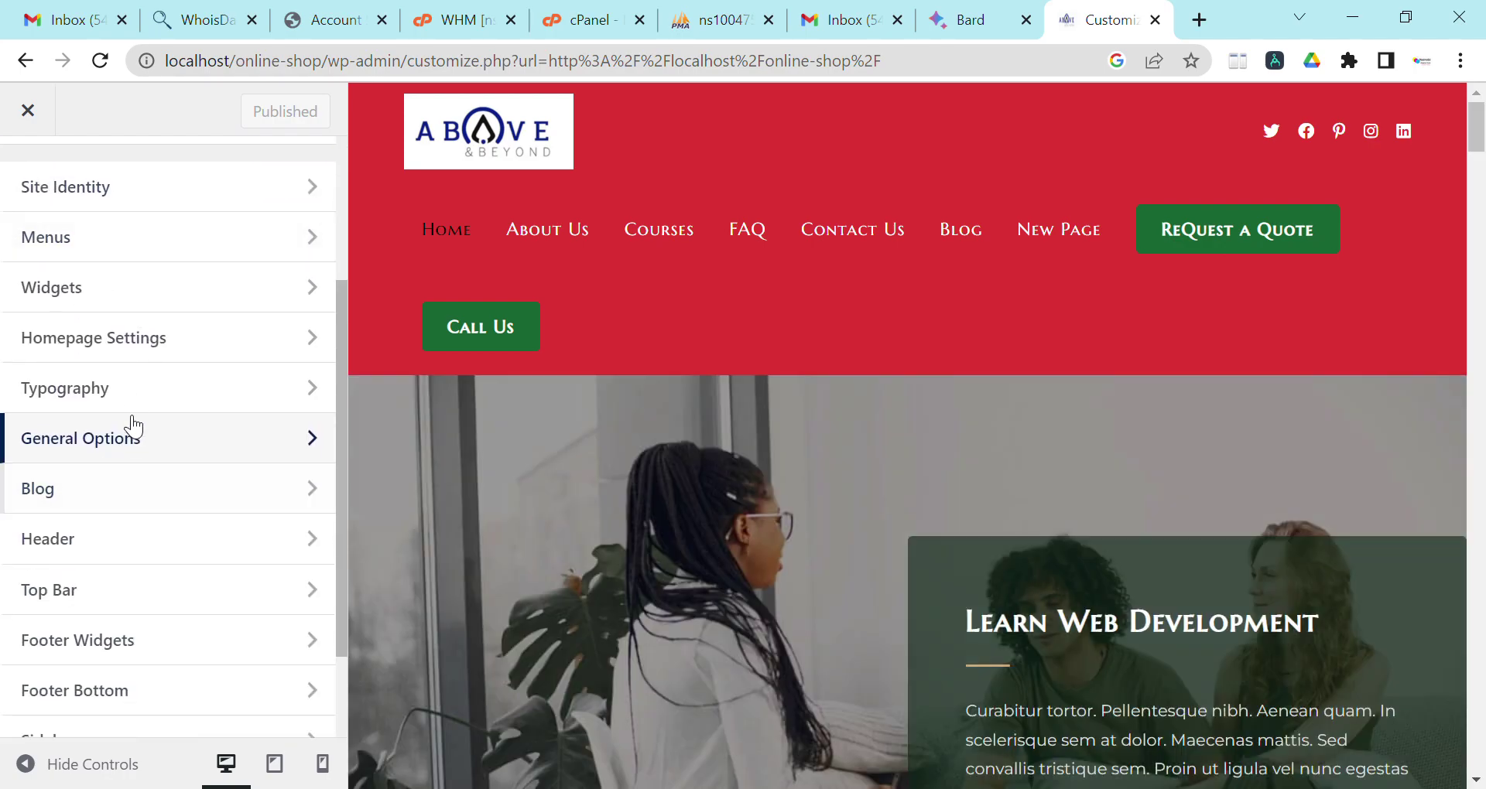
scroll(132, 398, up, 2)
scroll(135, 414, down, 2)
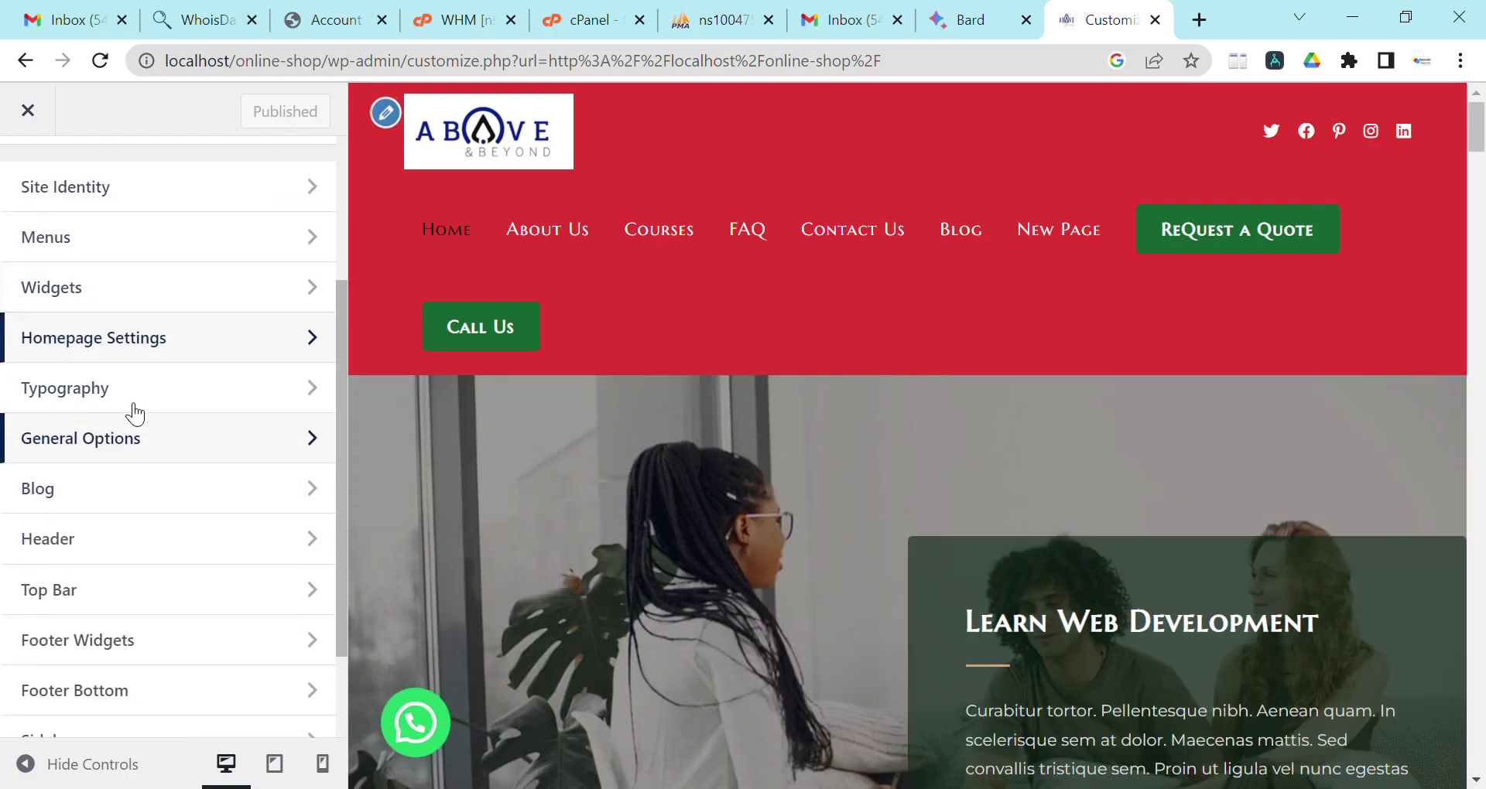
click(139, 453)
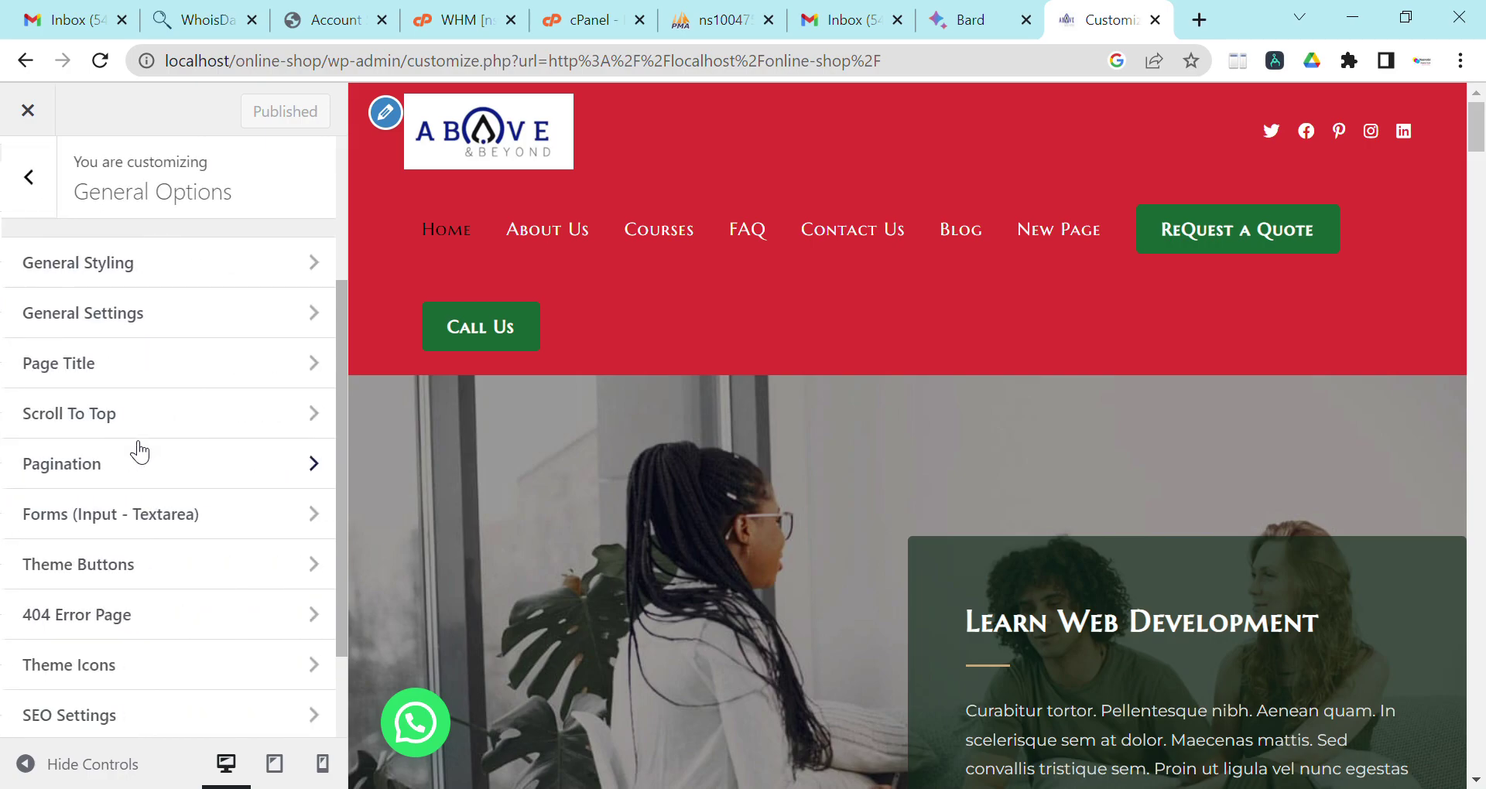
click(124, 271)
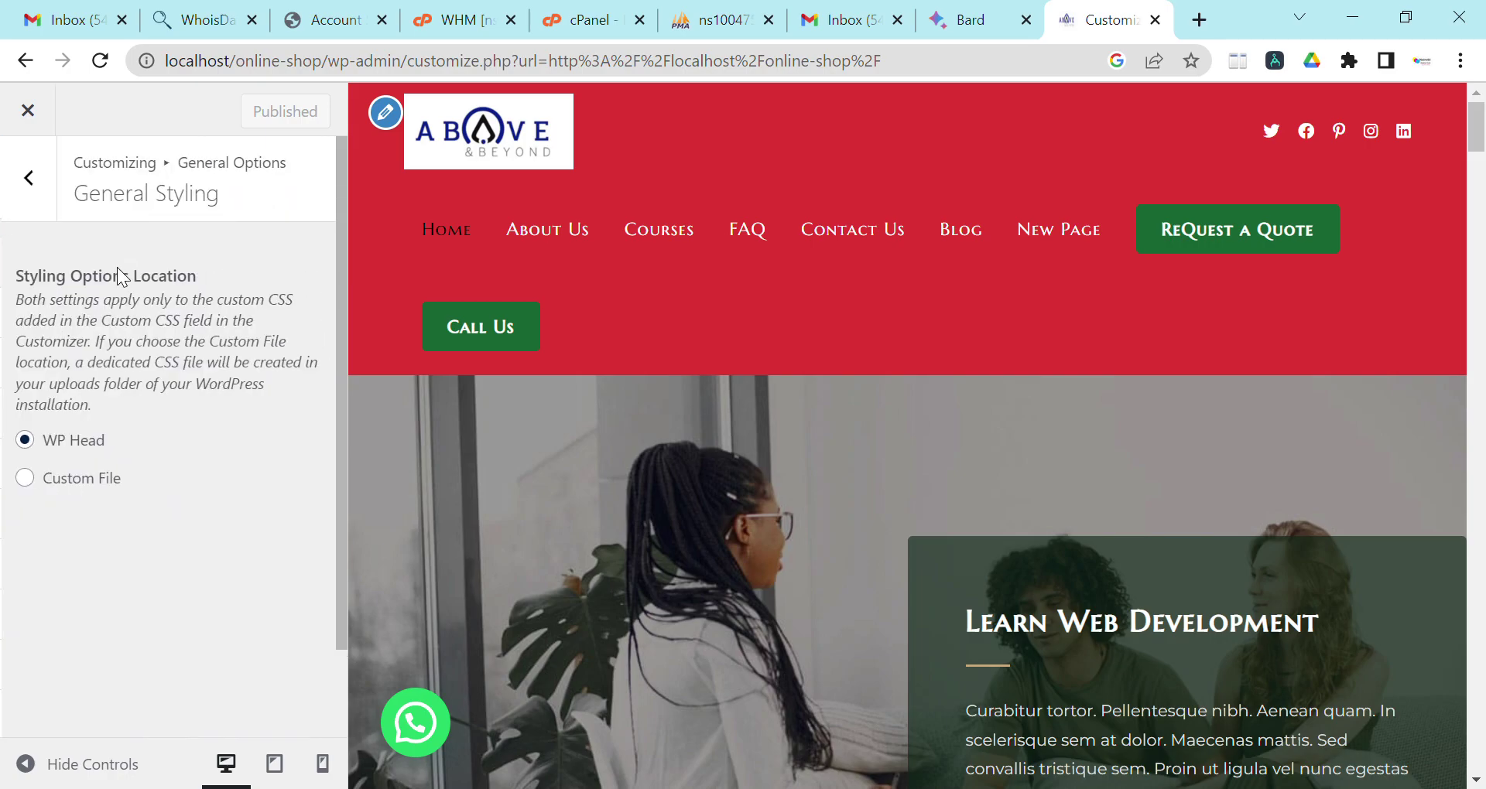
Step: Set Hover Primary Color to magenta #d83ad8
scroll(147, 433, down, 2)
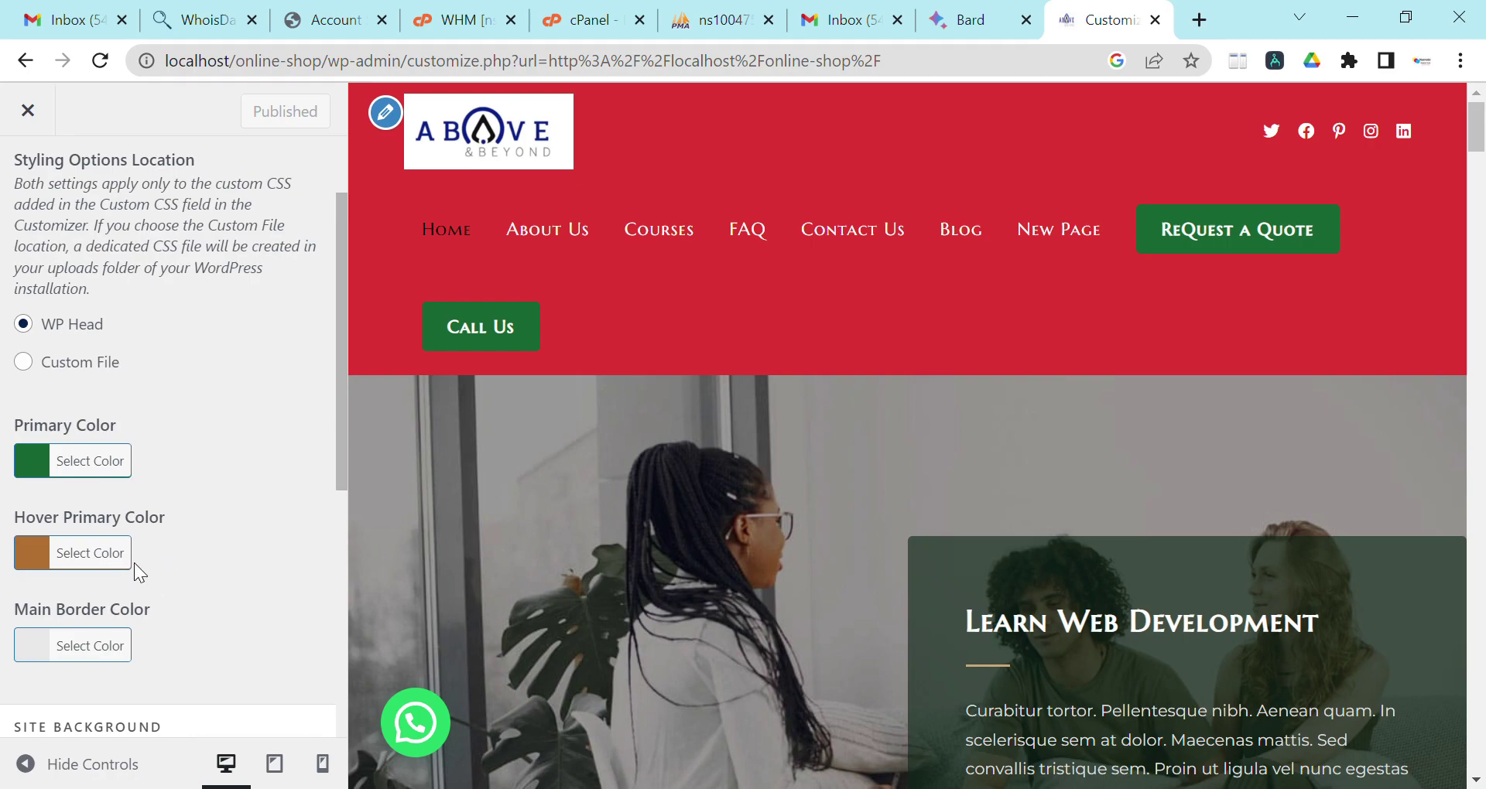
scroll(195, 485, down, 1)
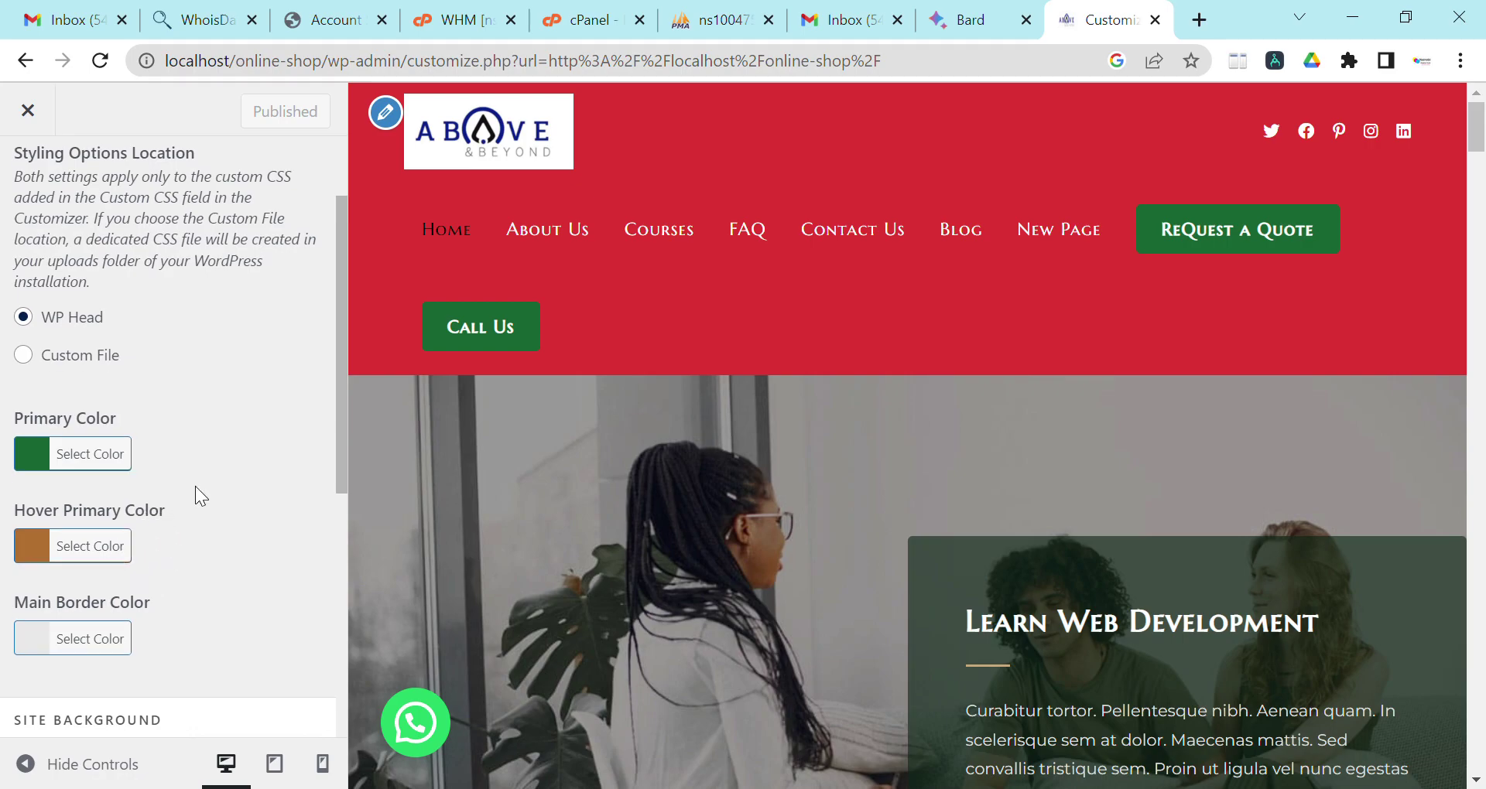
scroll(195, 486, down, 3)
click(124, 438)
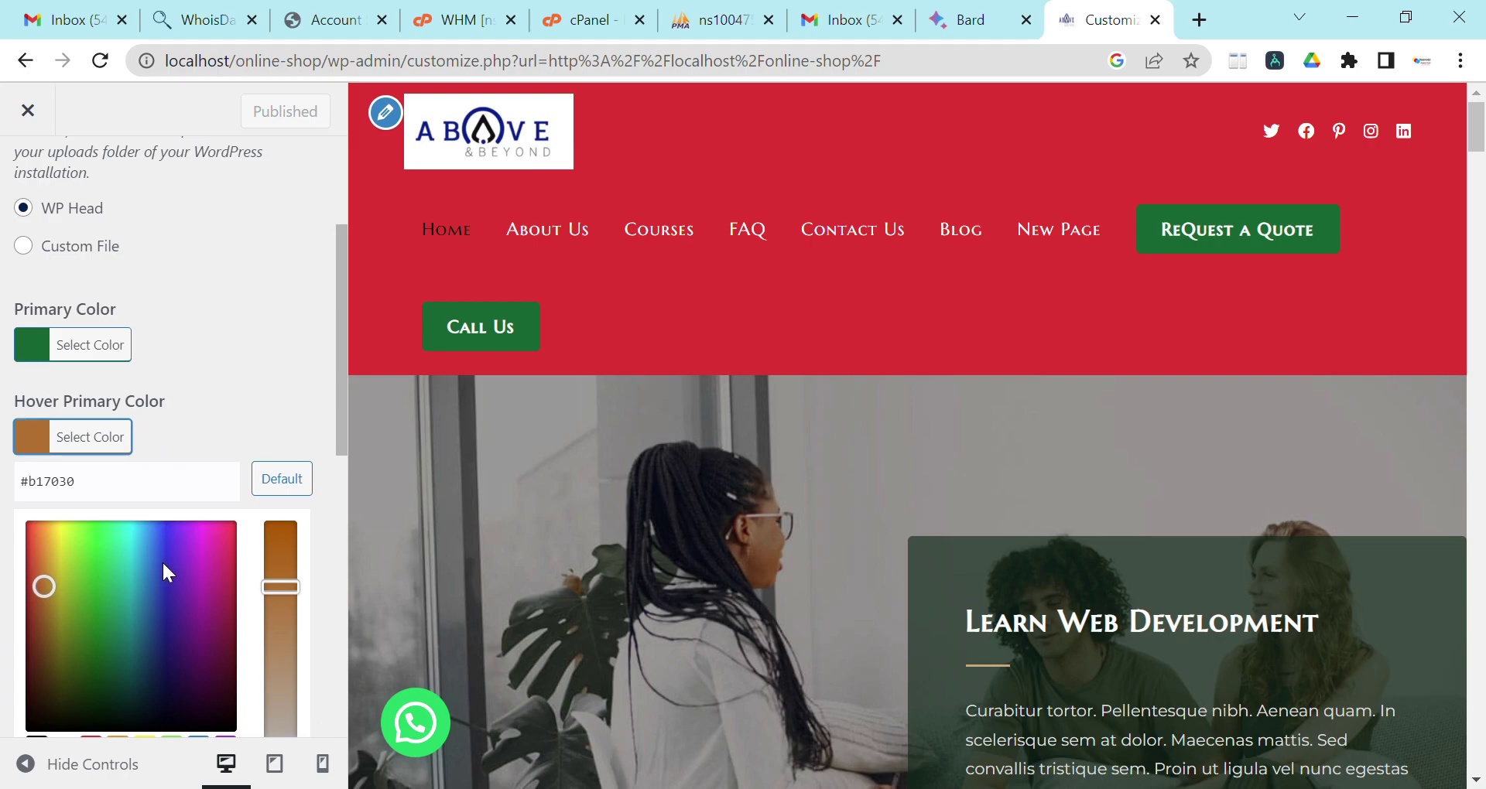
click(202, 554)
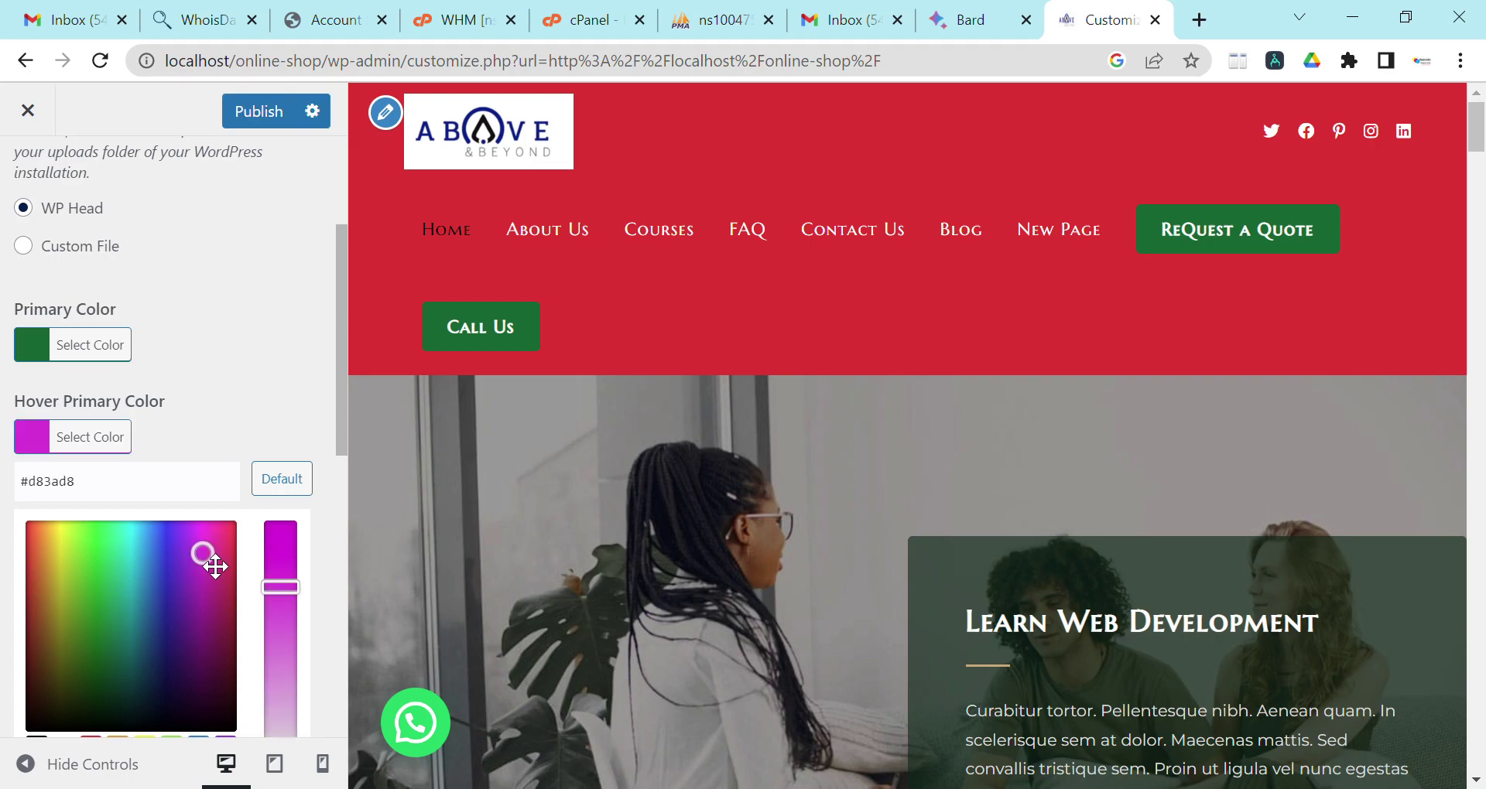
click(243, 333)
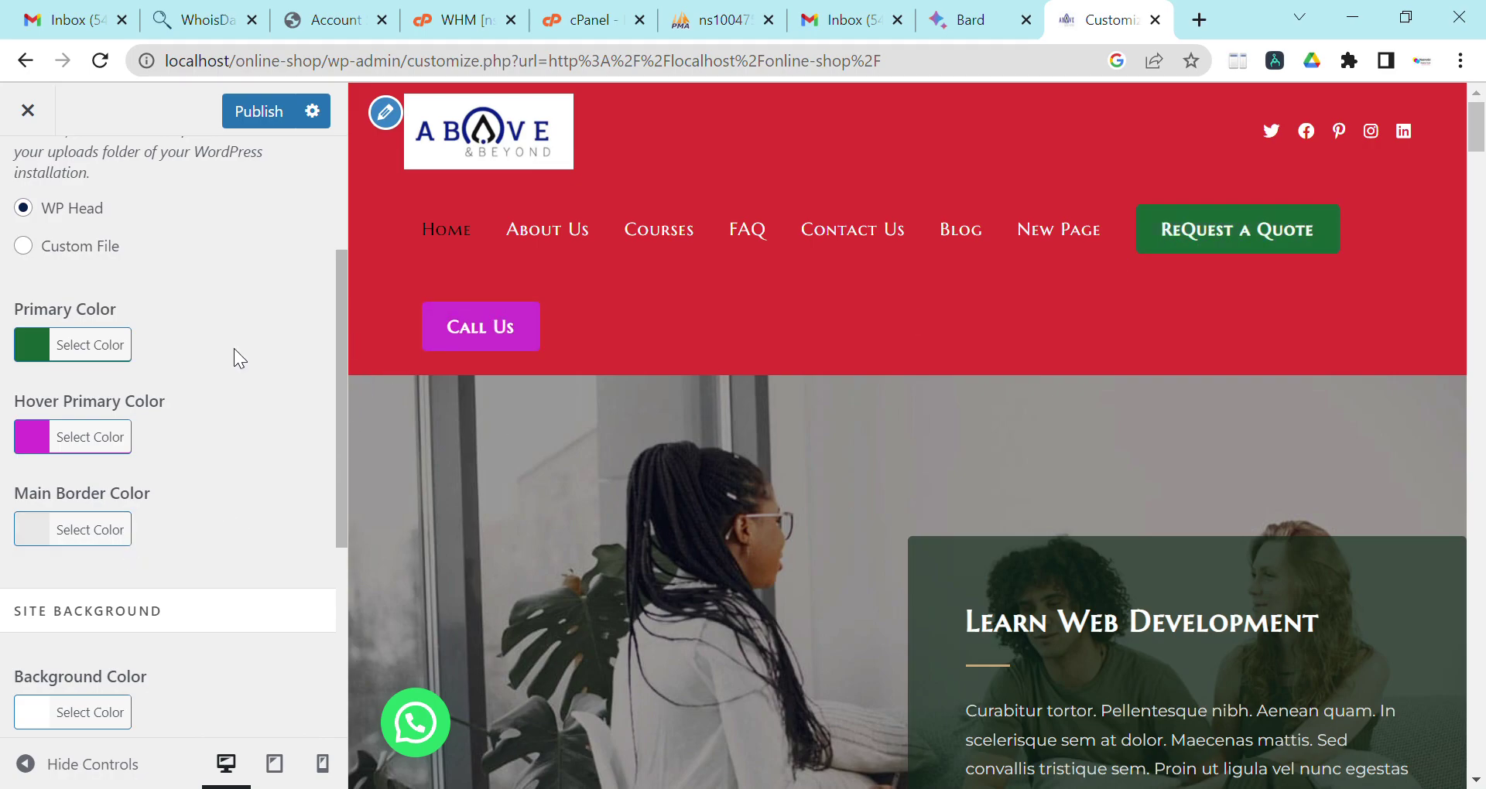
Step: Set Primary Color to black #000000 and publish the Customizer changes
click(120, 356)
scroll(169, 340, down, 2)
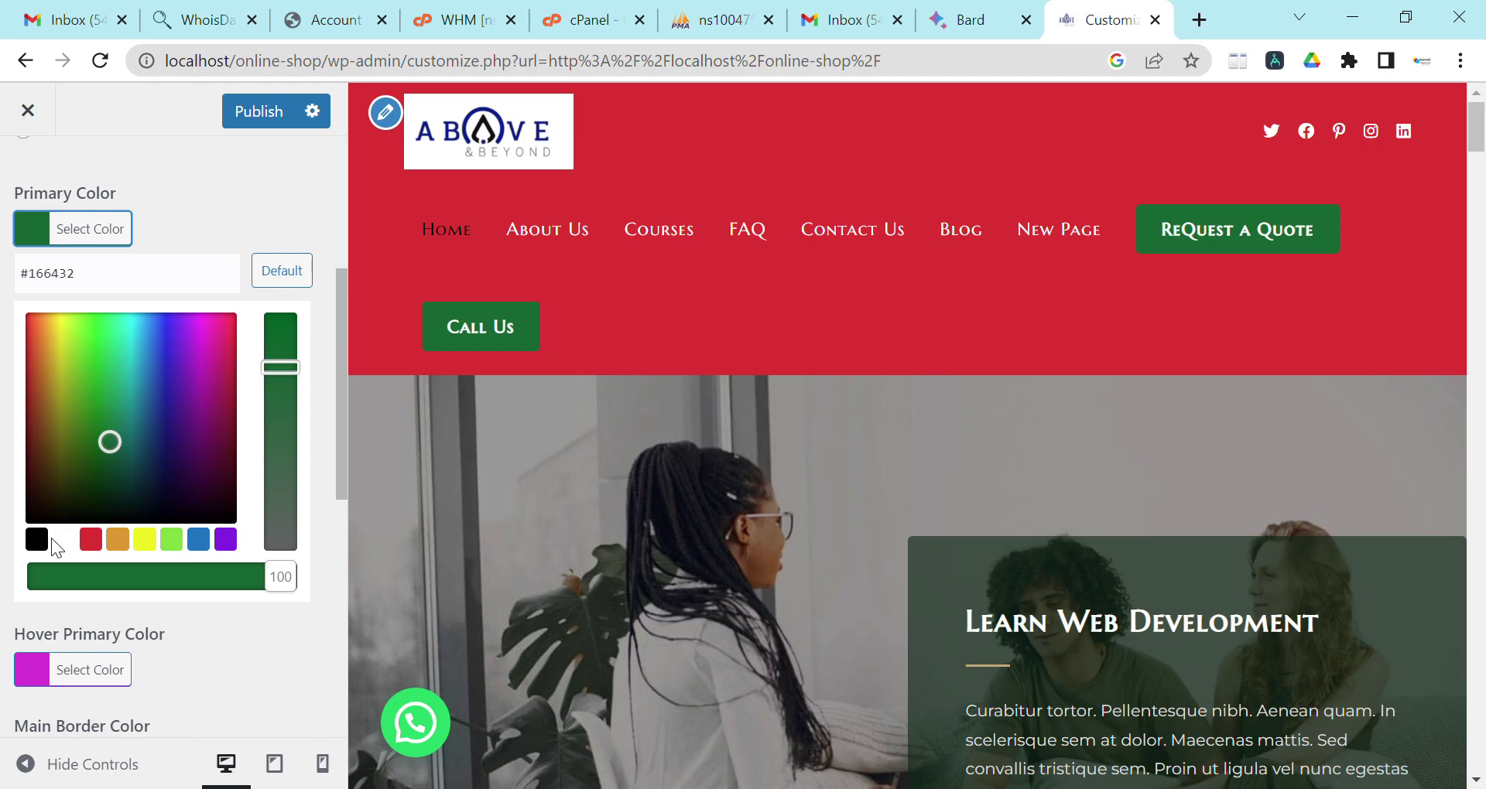
click(39, 540)
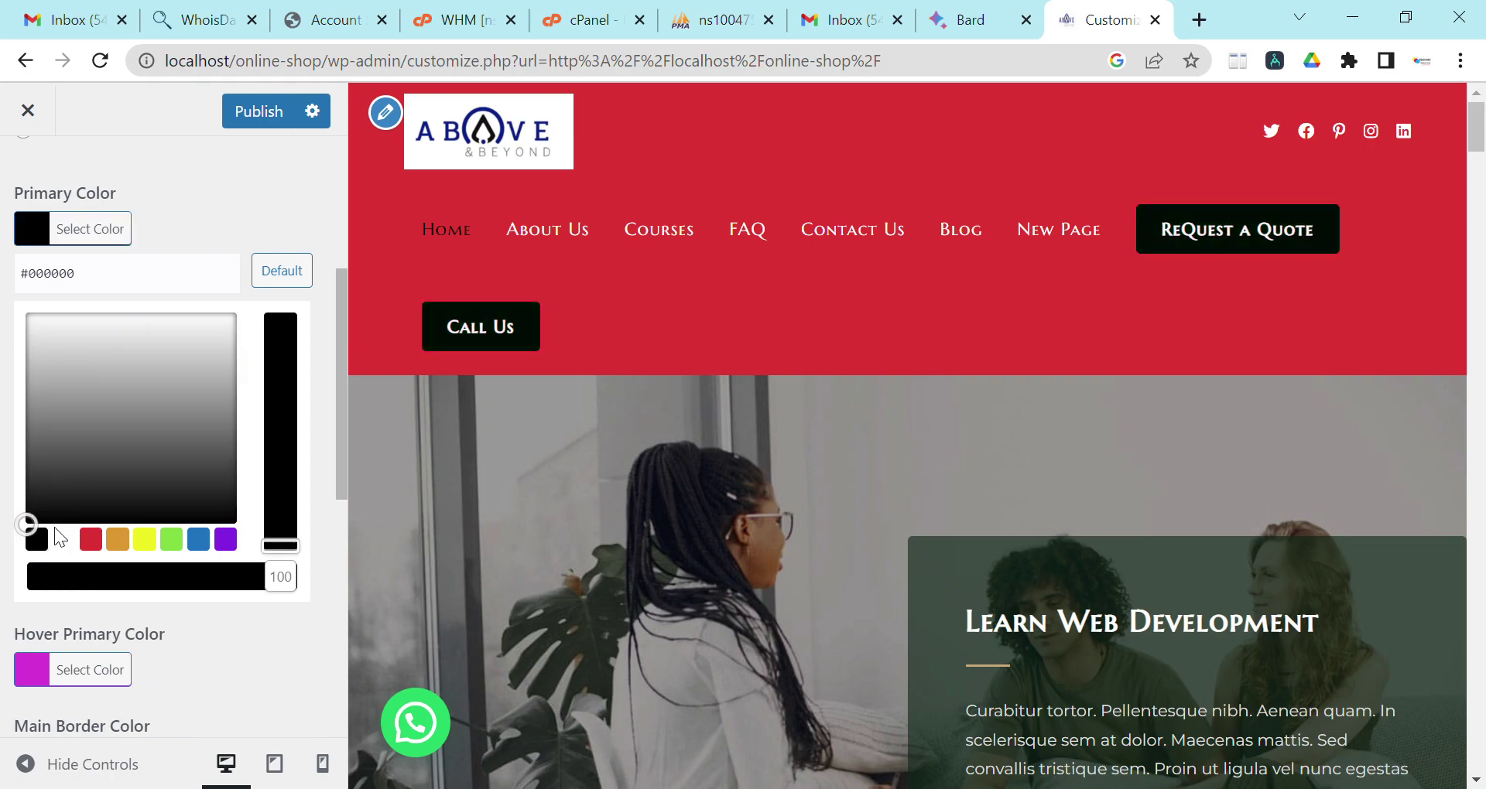
click(304, 201)
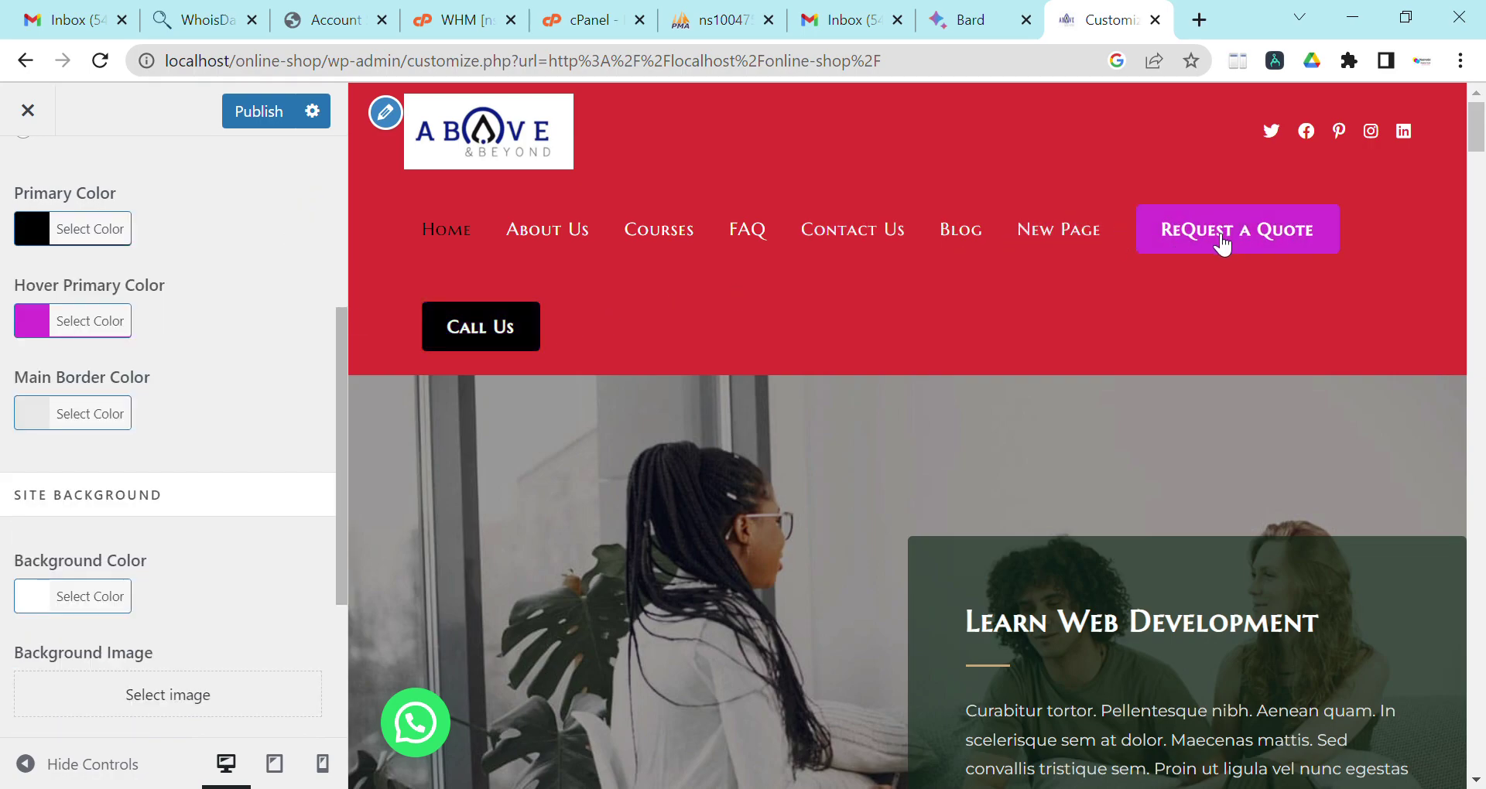
click(263, 122)
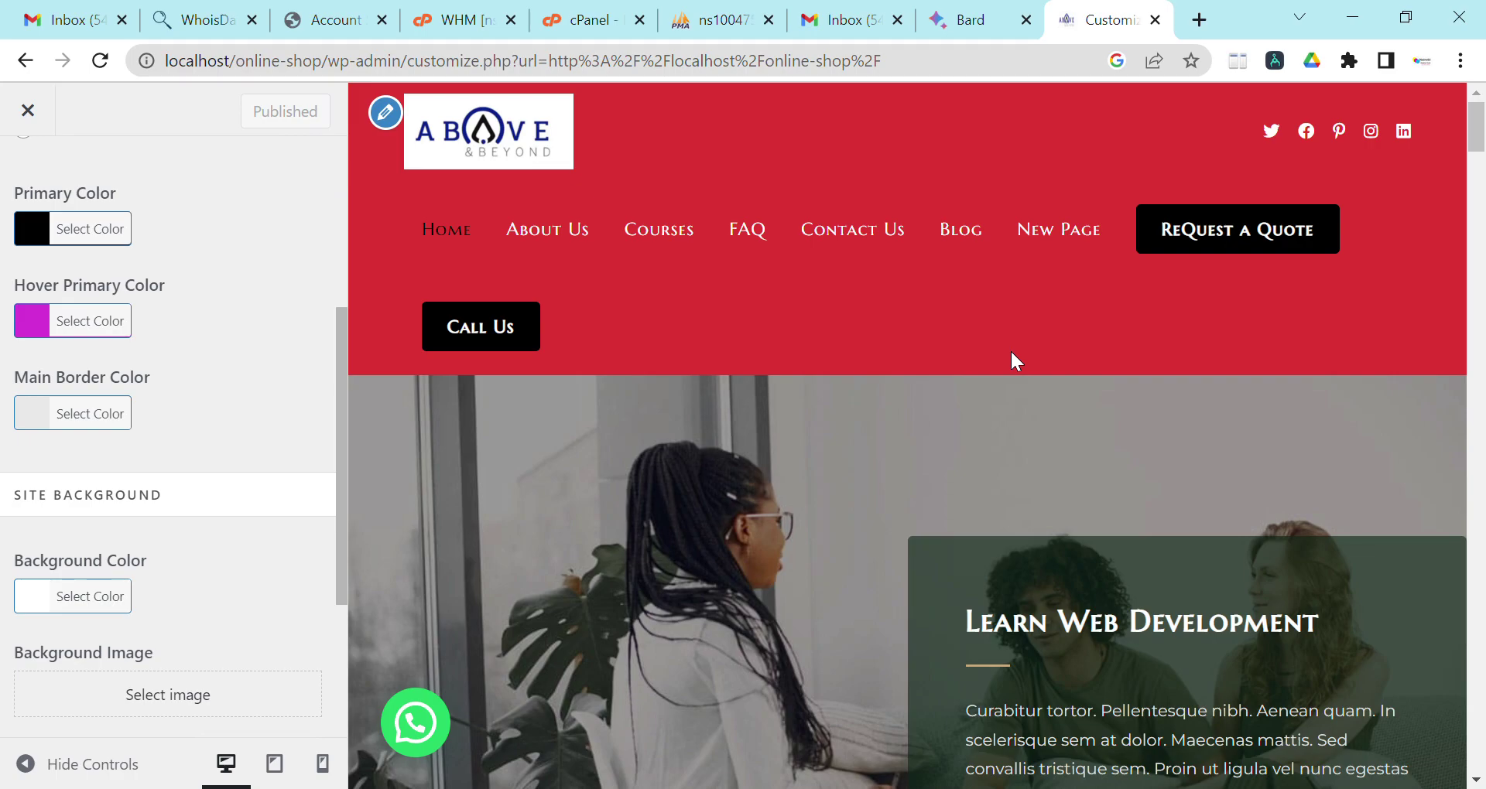
Step: Exit the Customizer to the live homepage, keeping the published black 'Request a Quote' and 'Call Us' buttons
click(41, 121)
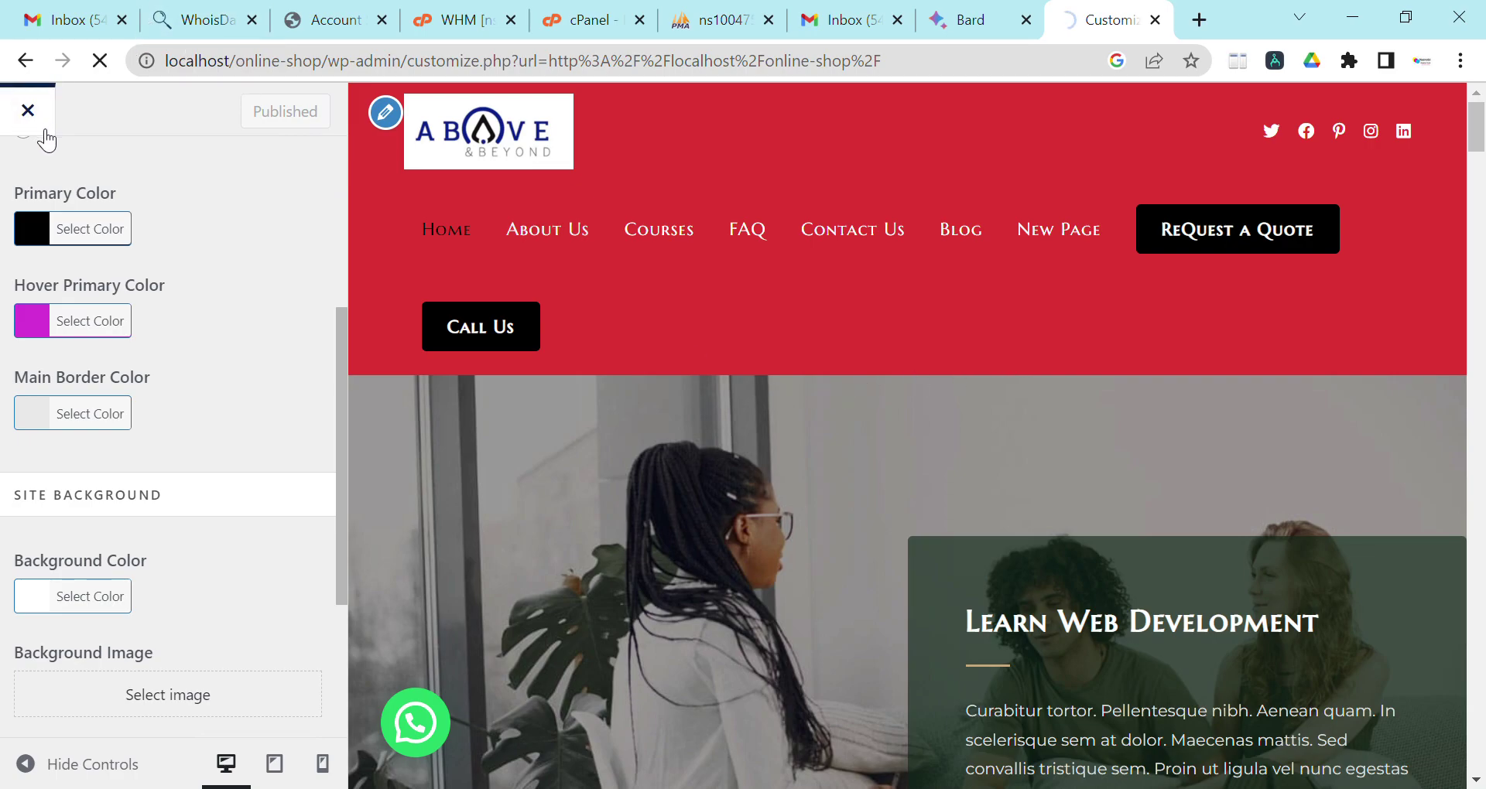